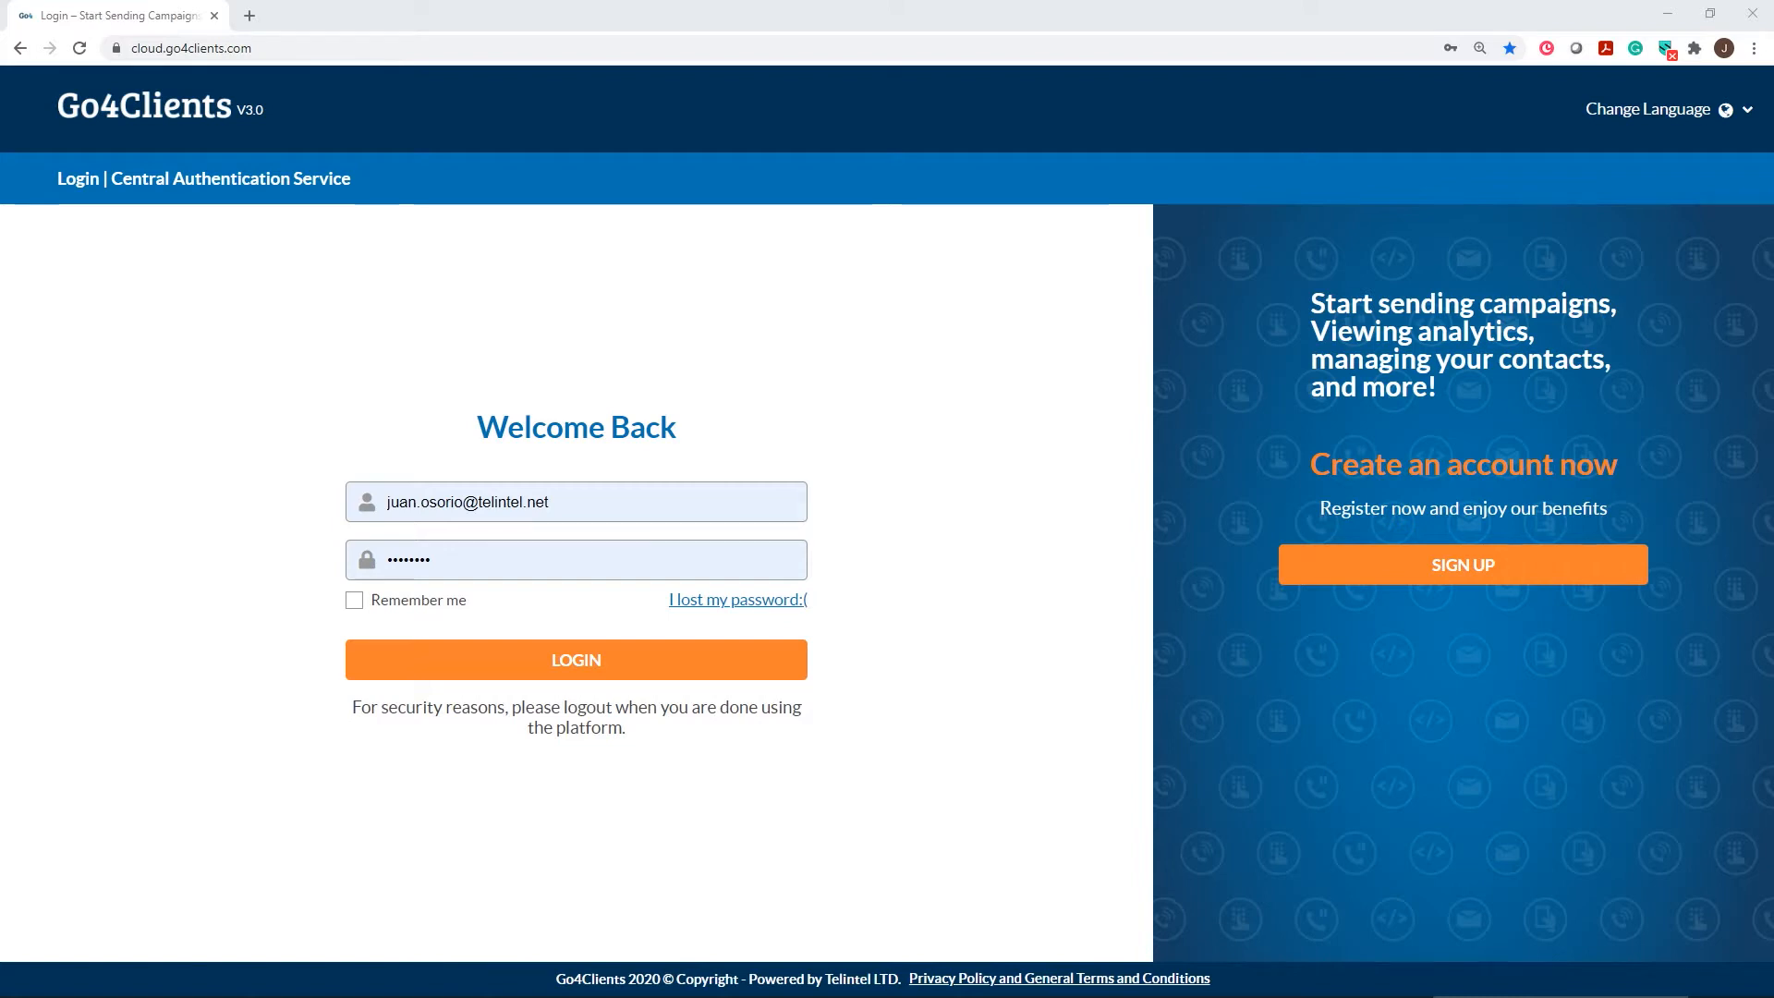
Bring the How To DataBse contacts workbook forward and point out its Mobile Number column
mouse_move(259, 983)
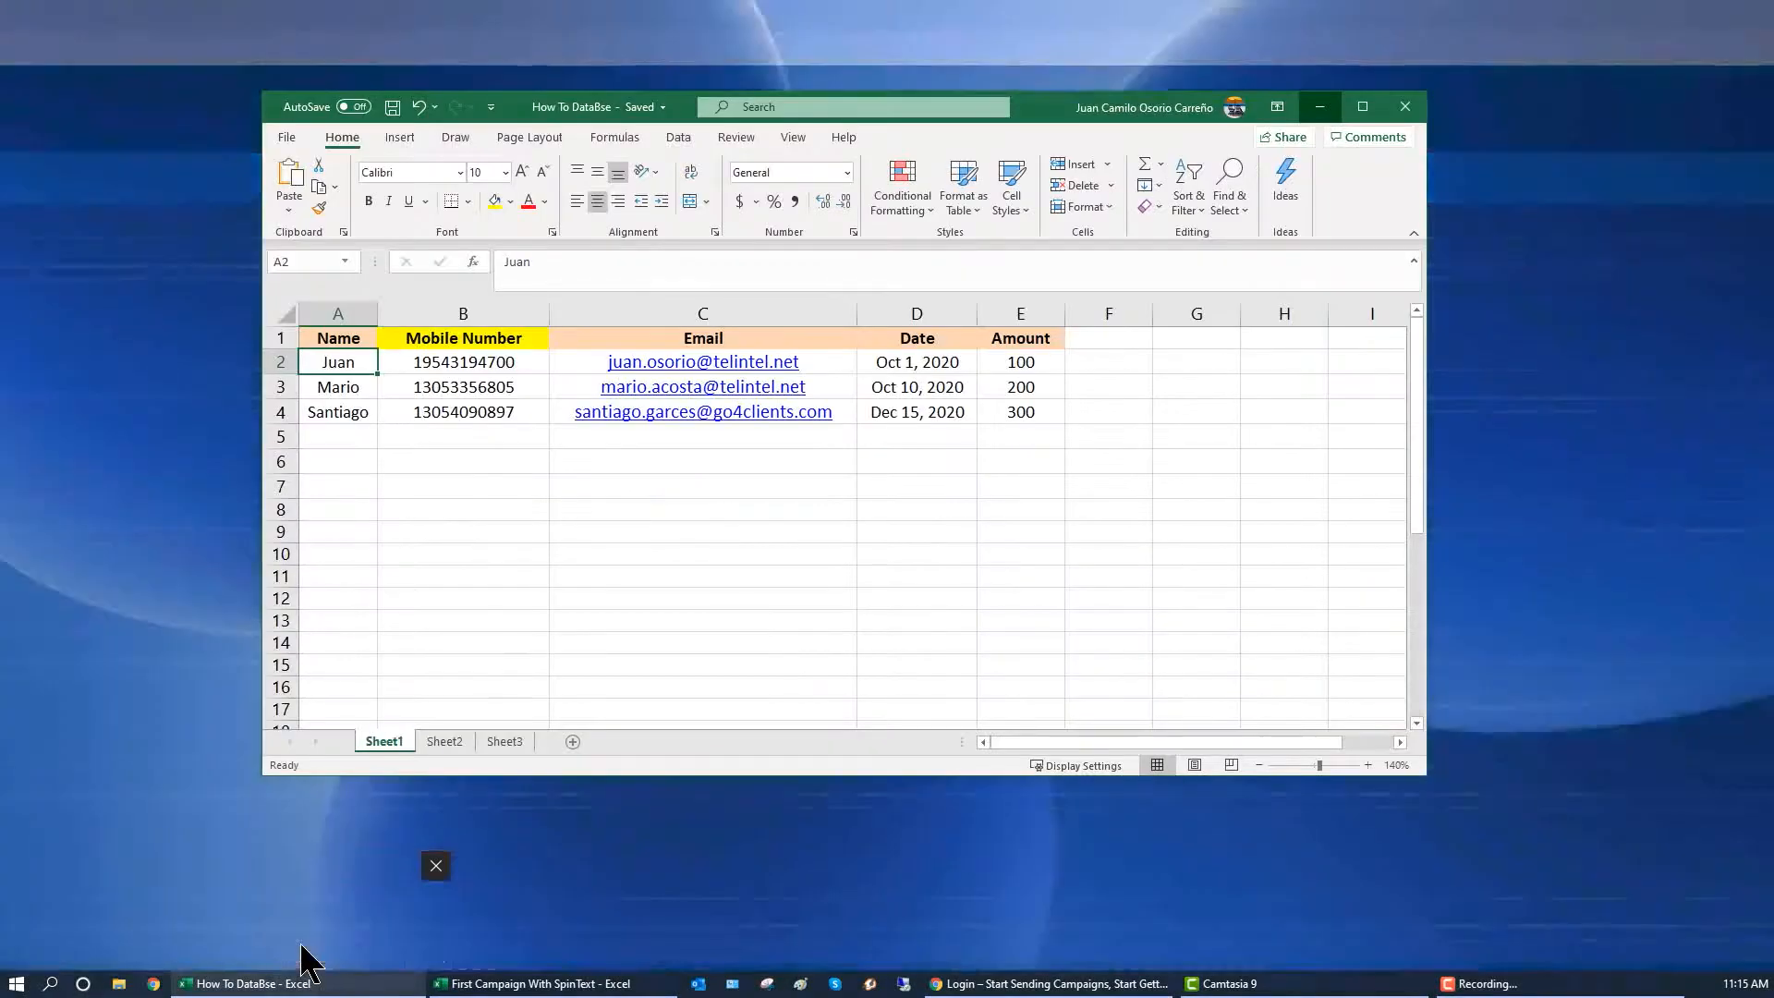
click(308, 962)
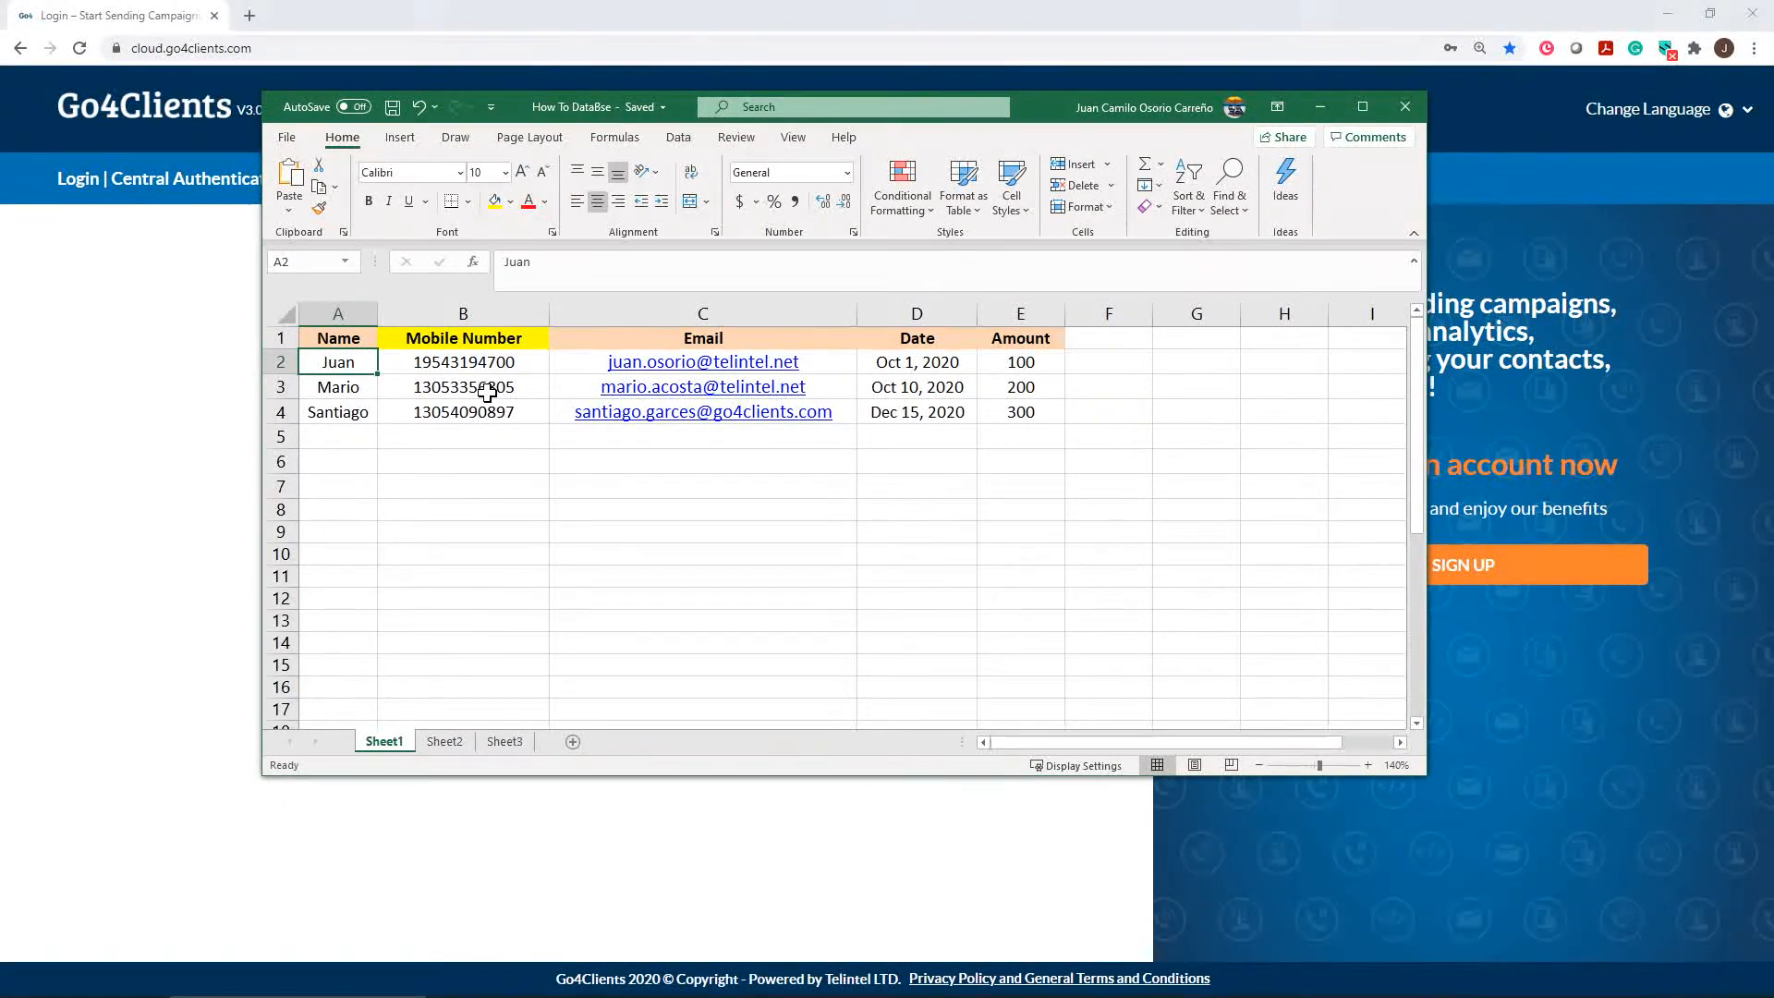
click(491, 335)
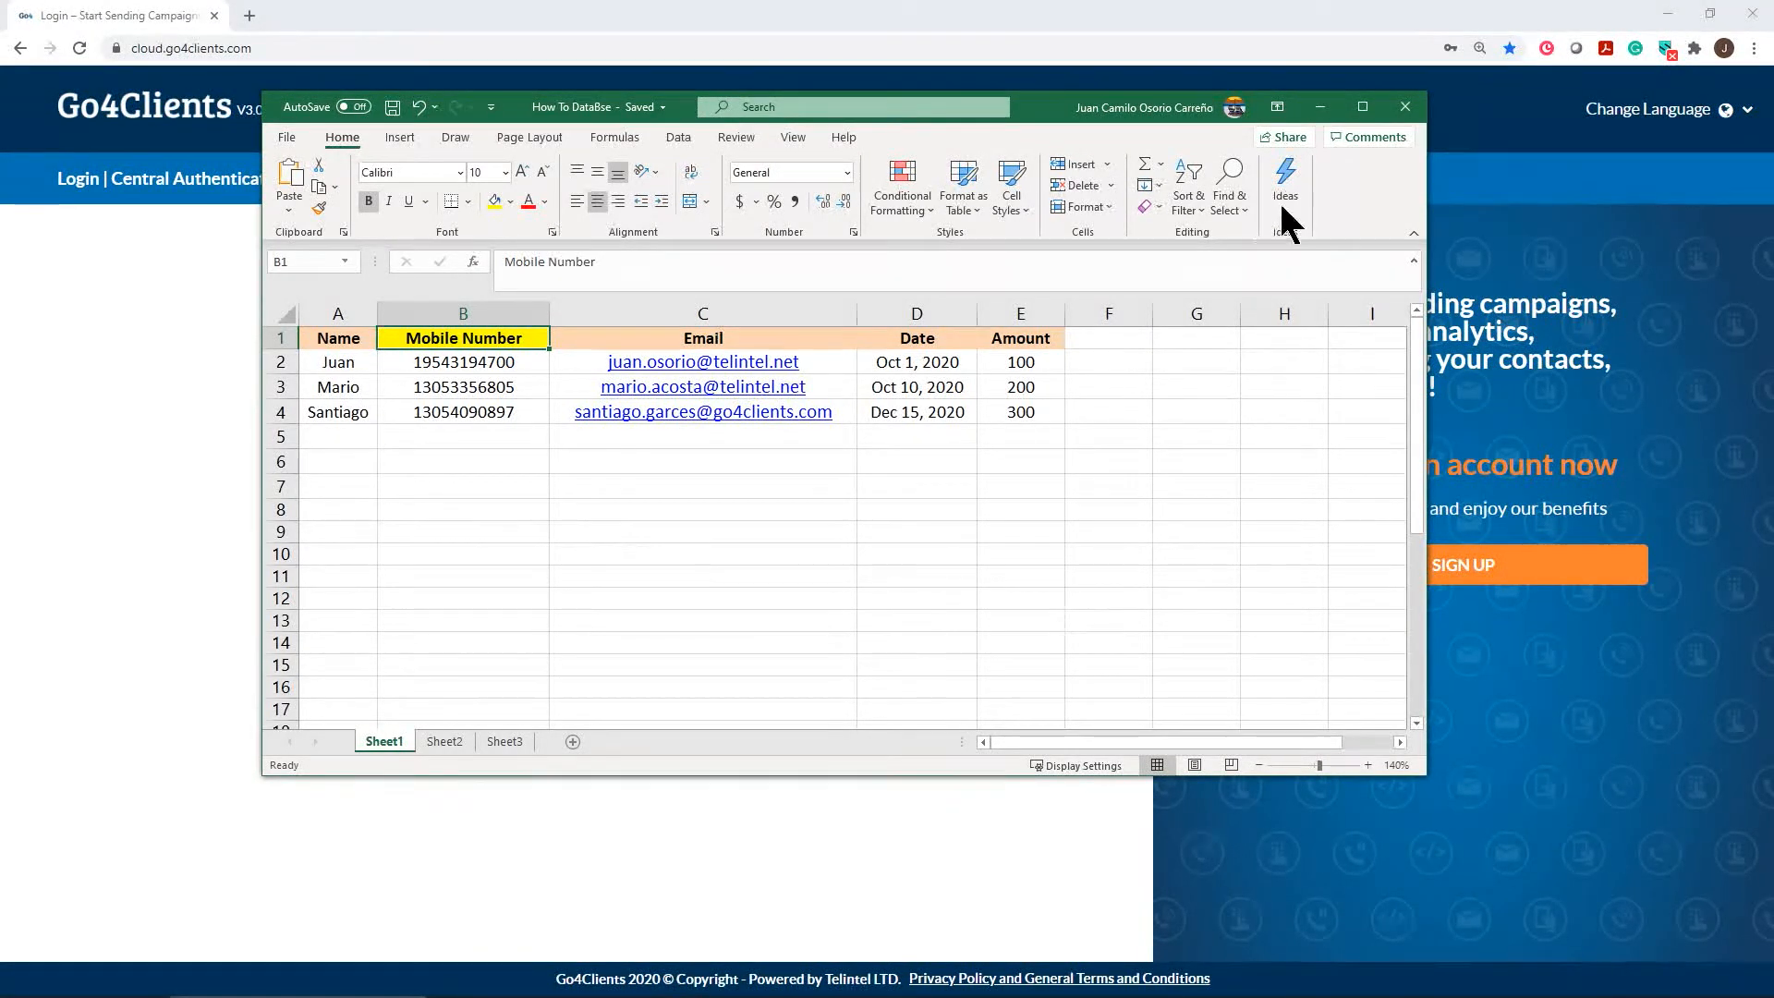
Minimize the Excel workbook and log in on the Go4Clients login page
click(1321, 106)
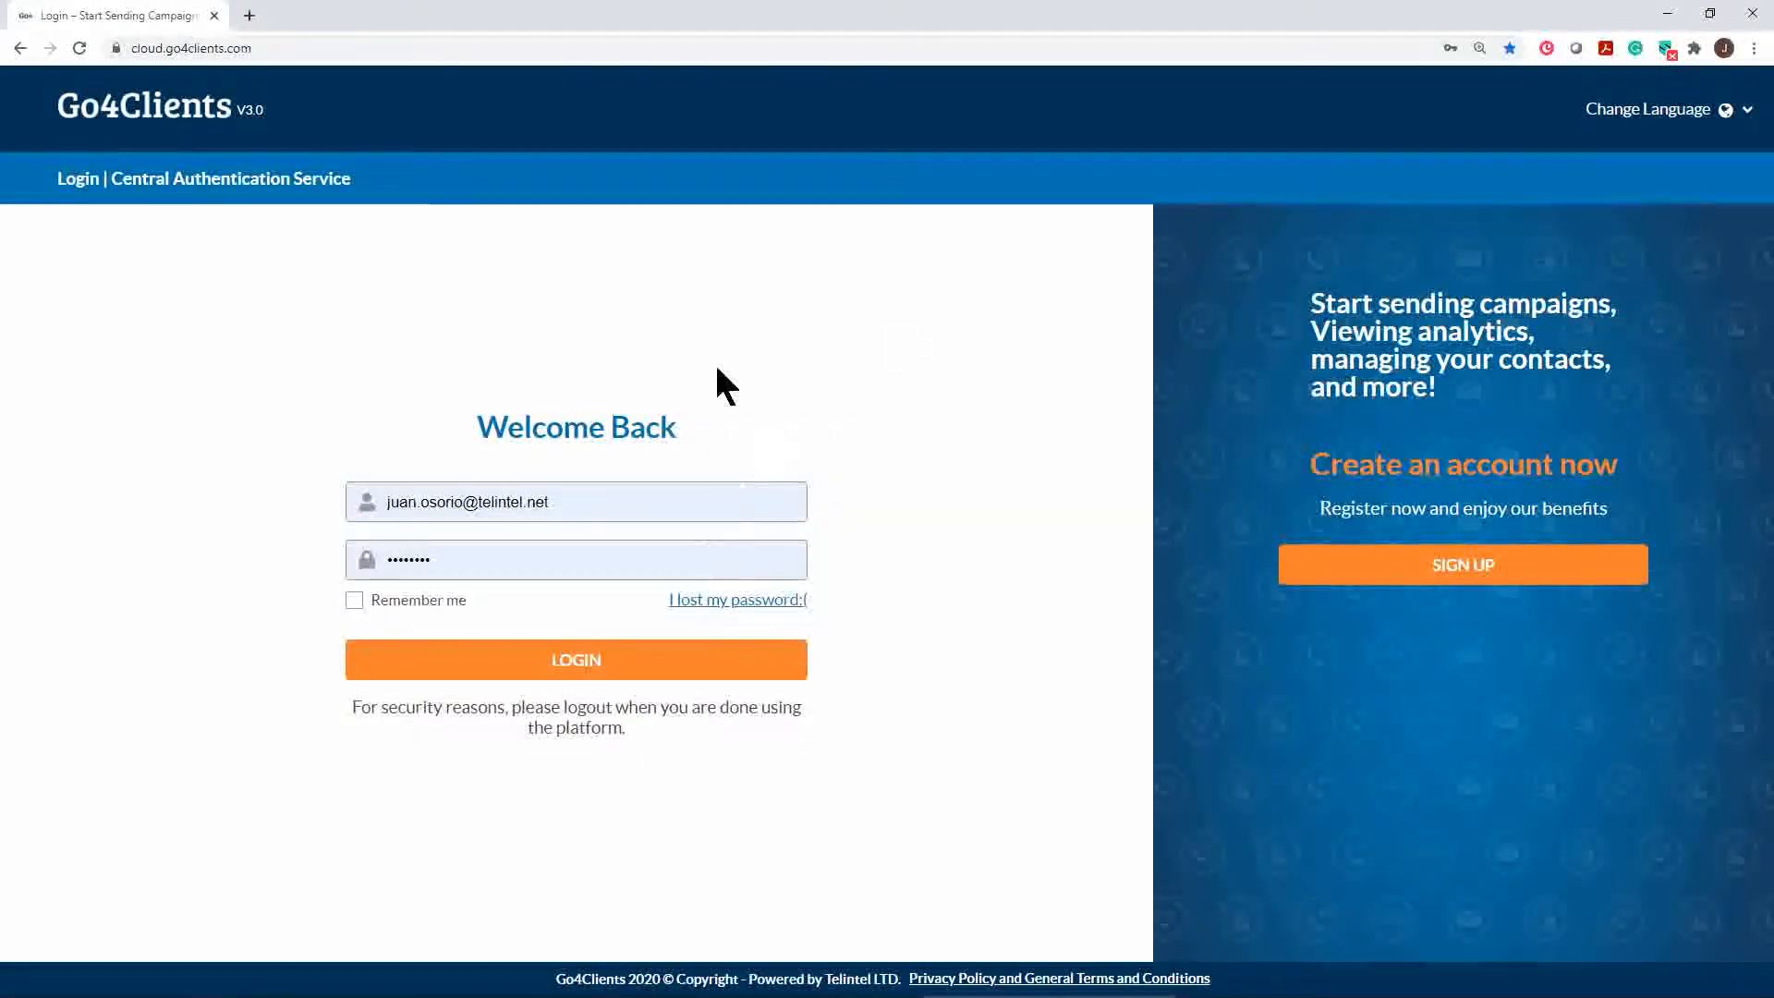
click(628, 671)
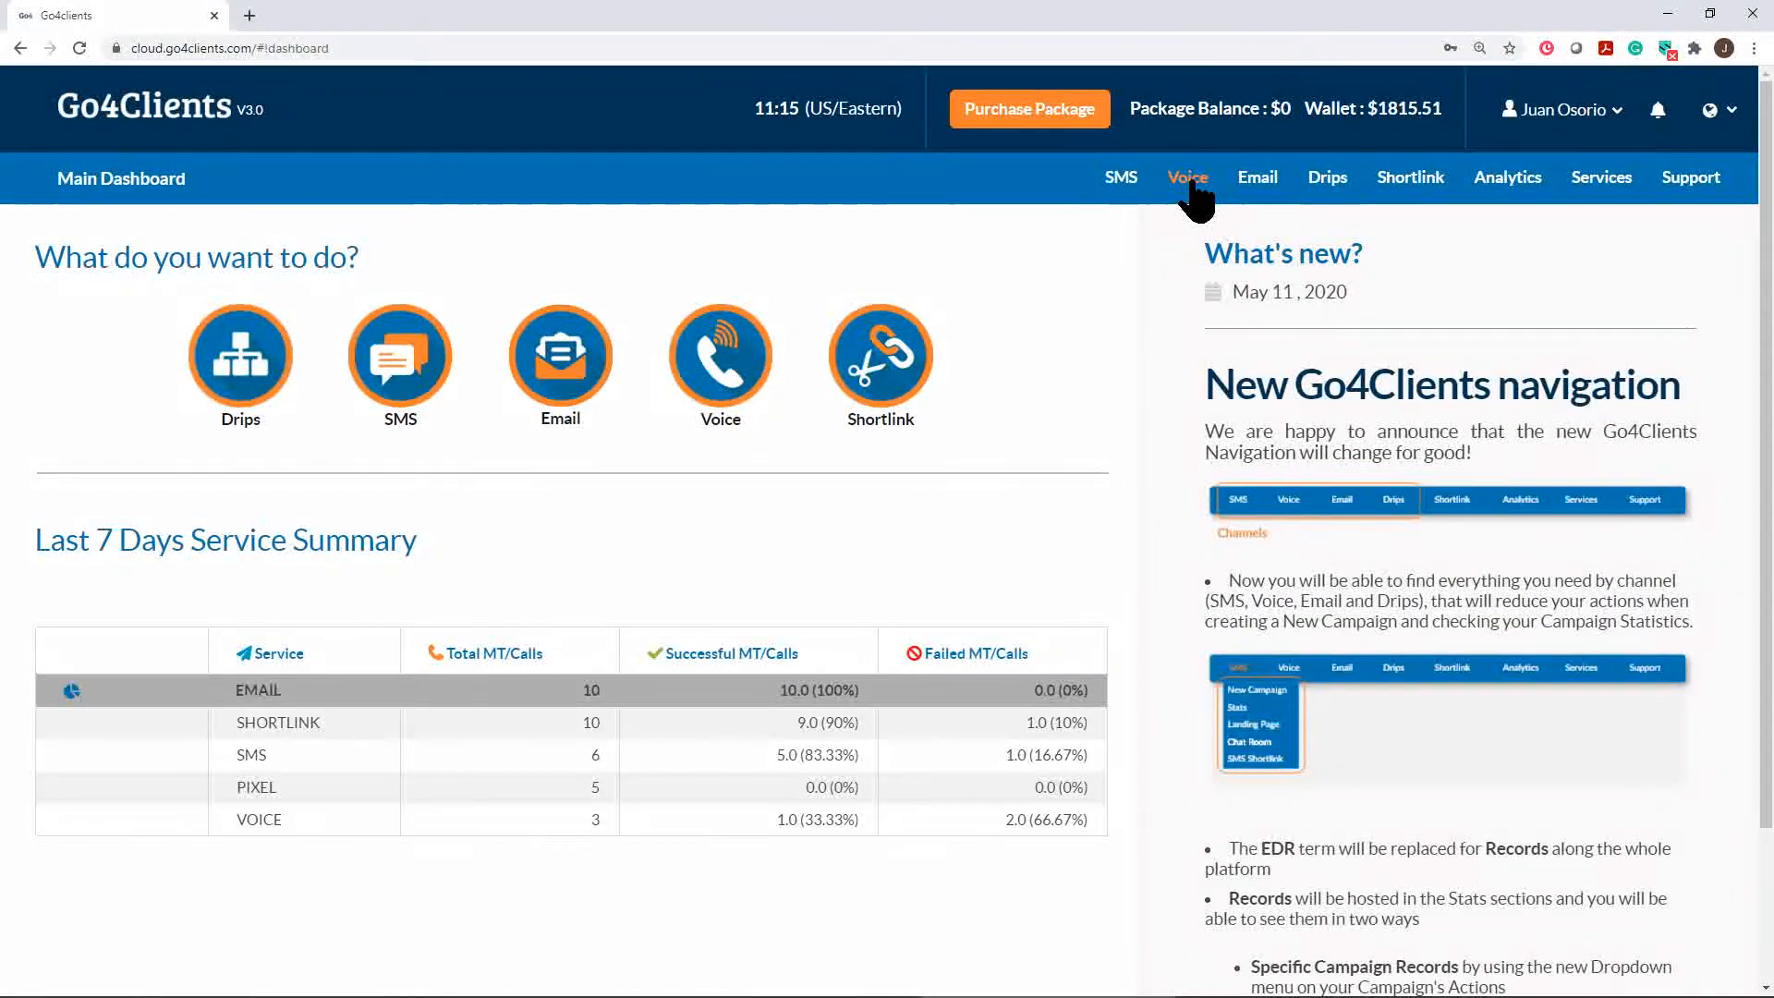
Choose Voice on the dashboard and pick the Instant Voice Campaign option
click(719, 367)
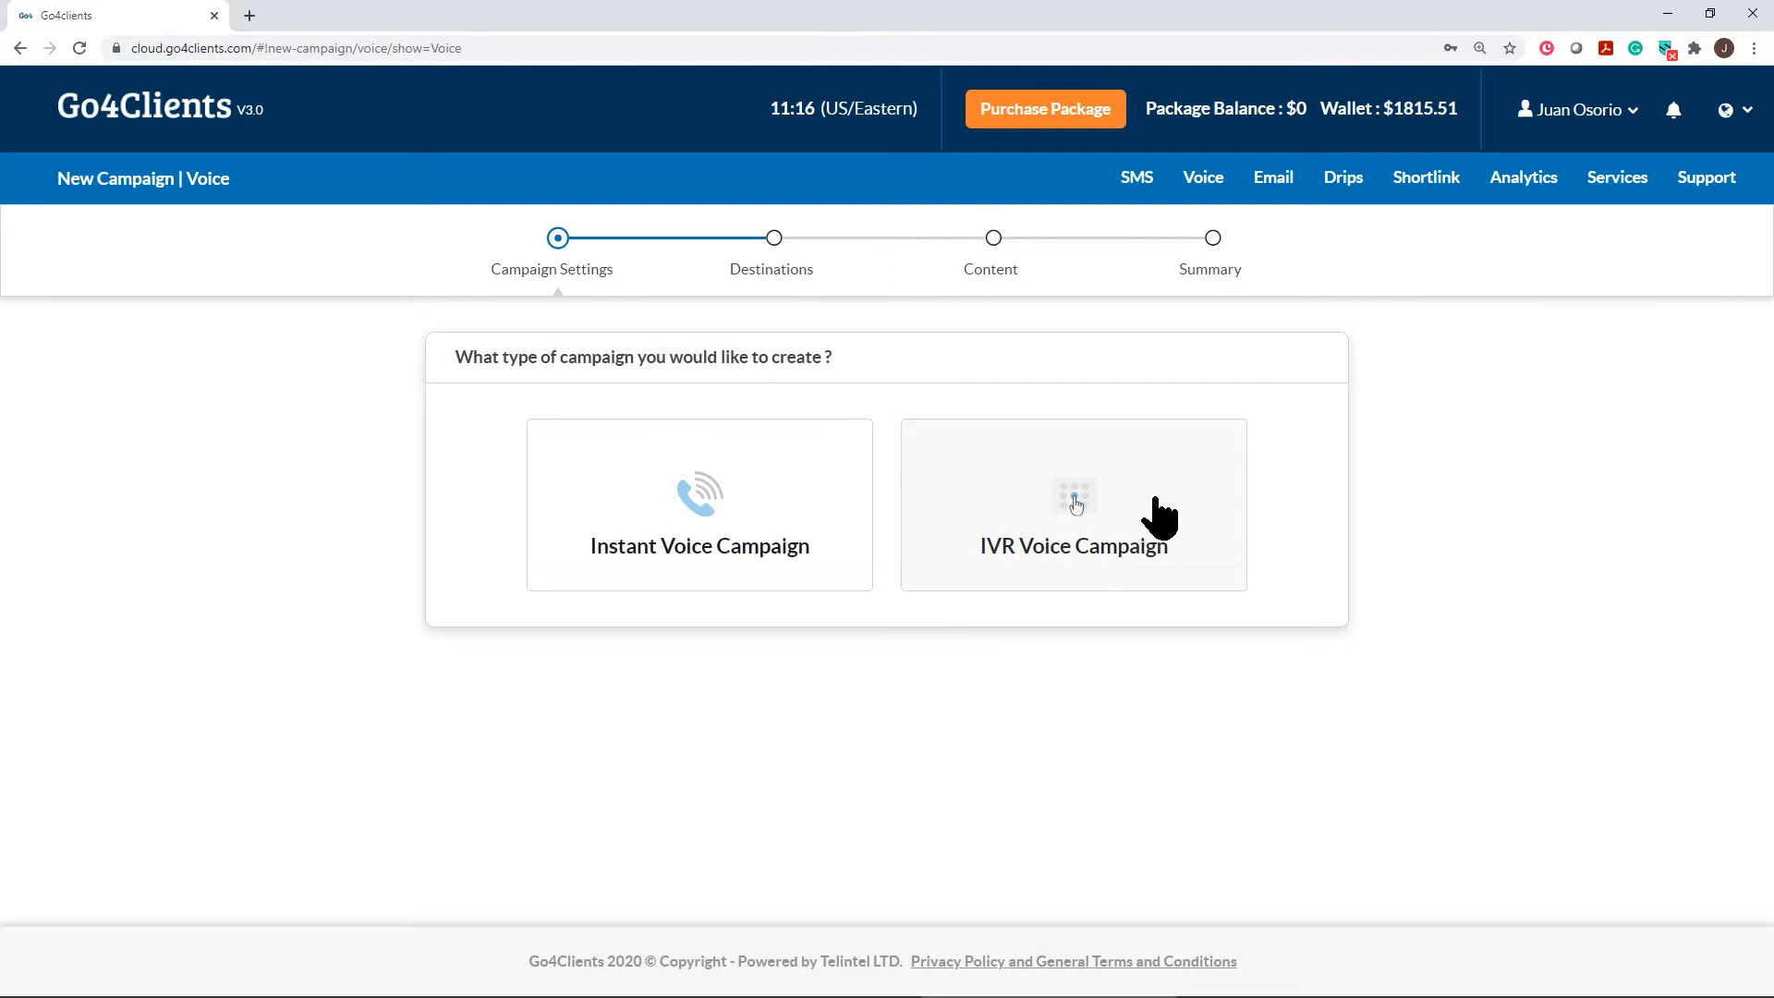
click(699, 504)
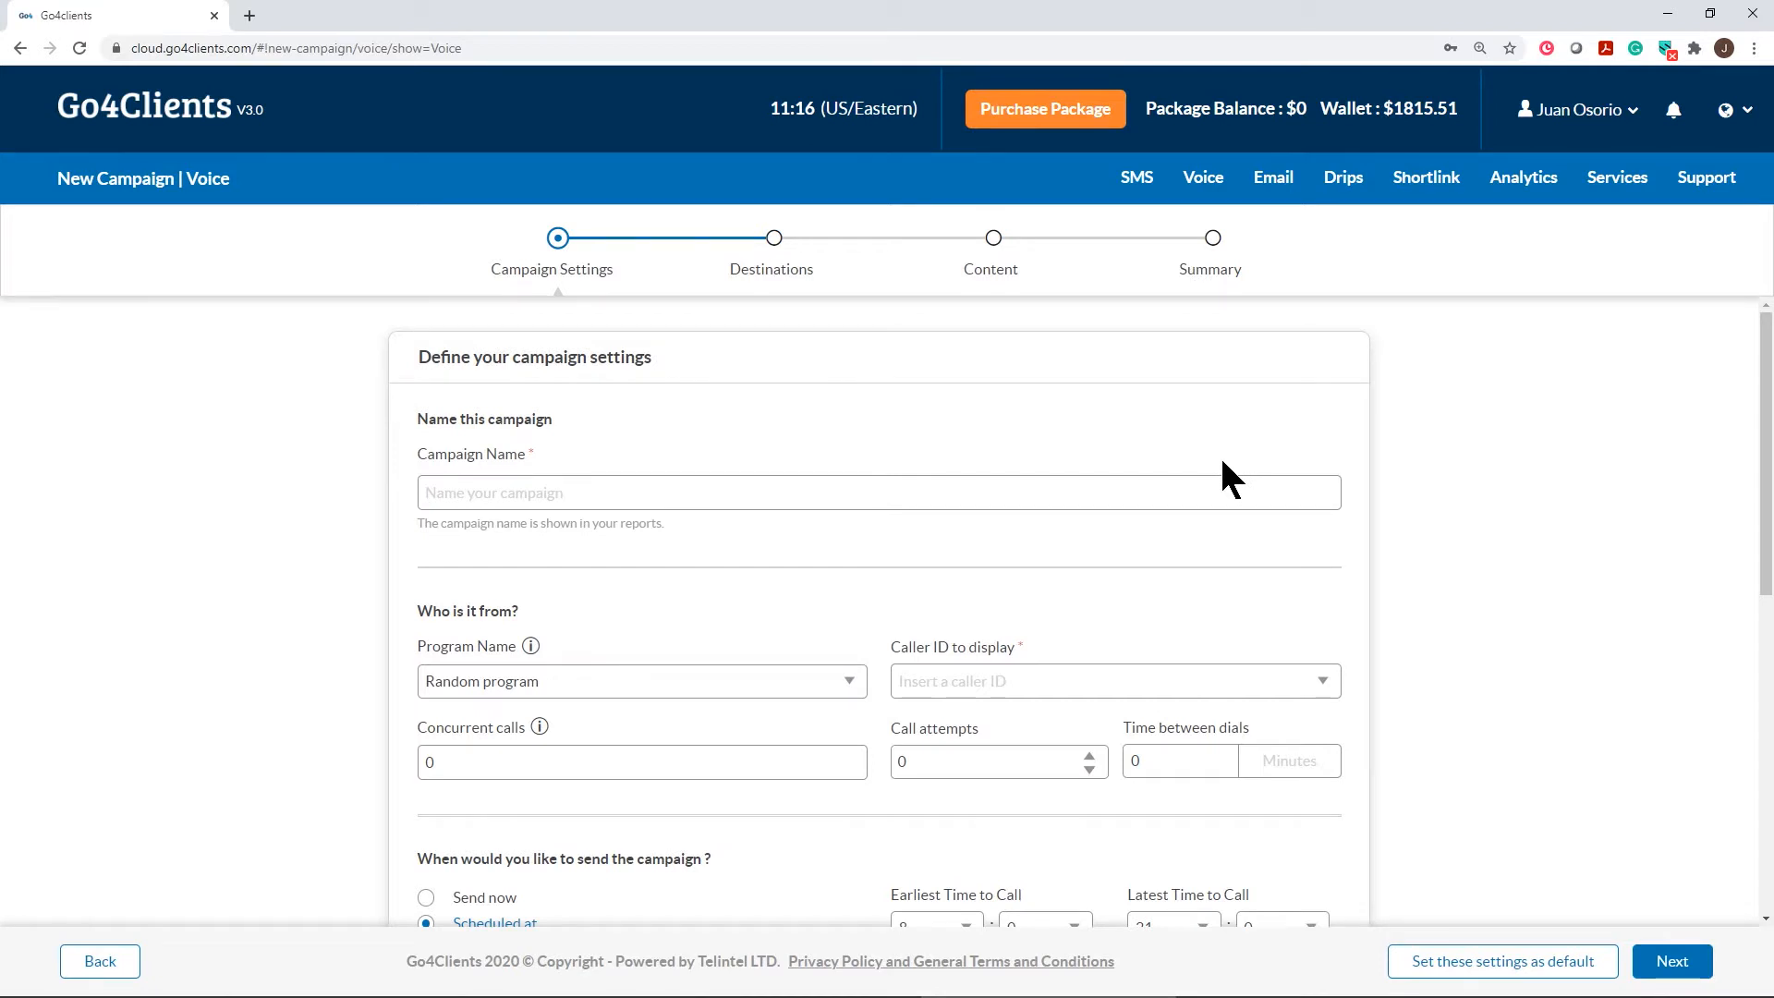
Name the campaign 'Testing' and select DEMO PROGRAM as its program
click(457, 492)
text(Testing)
scroll(764, 546, down, 2)
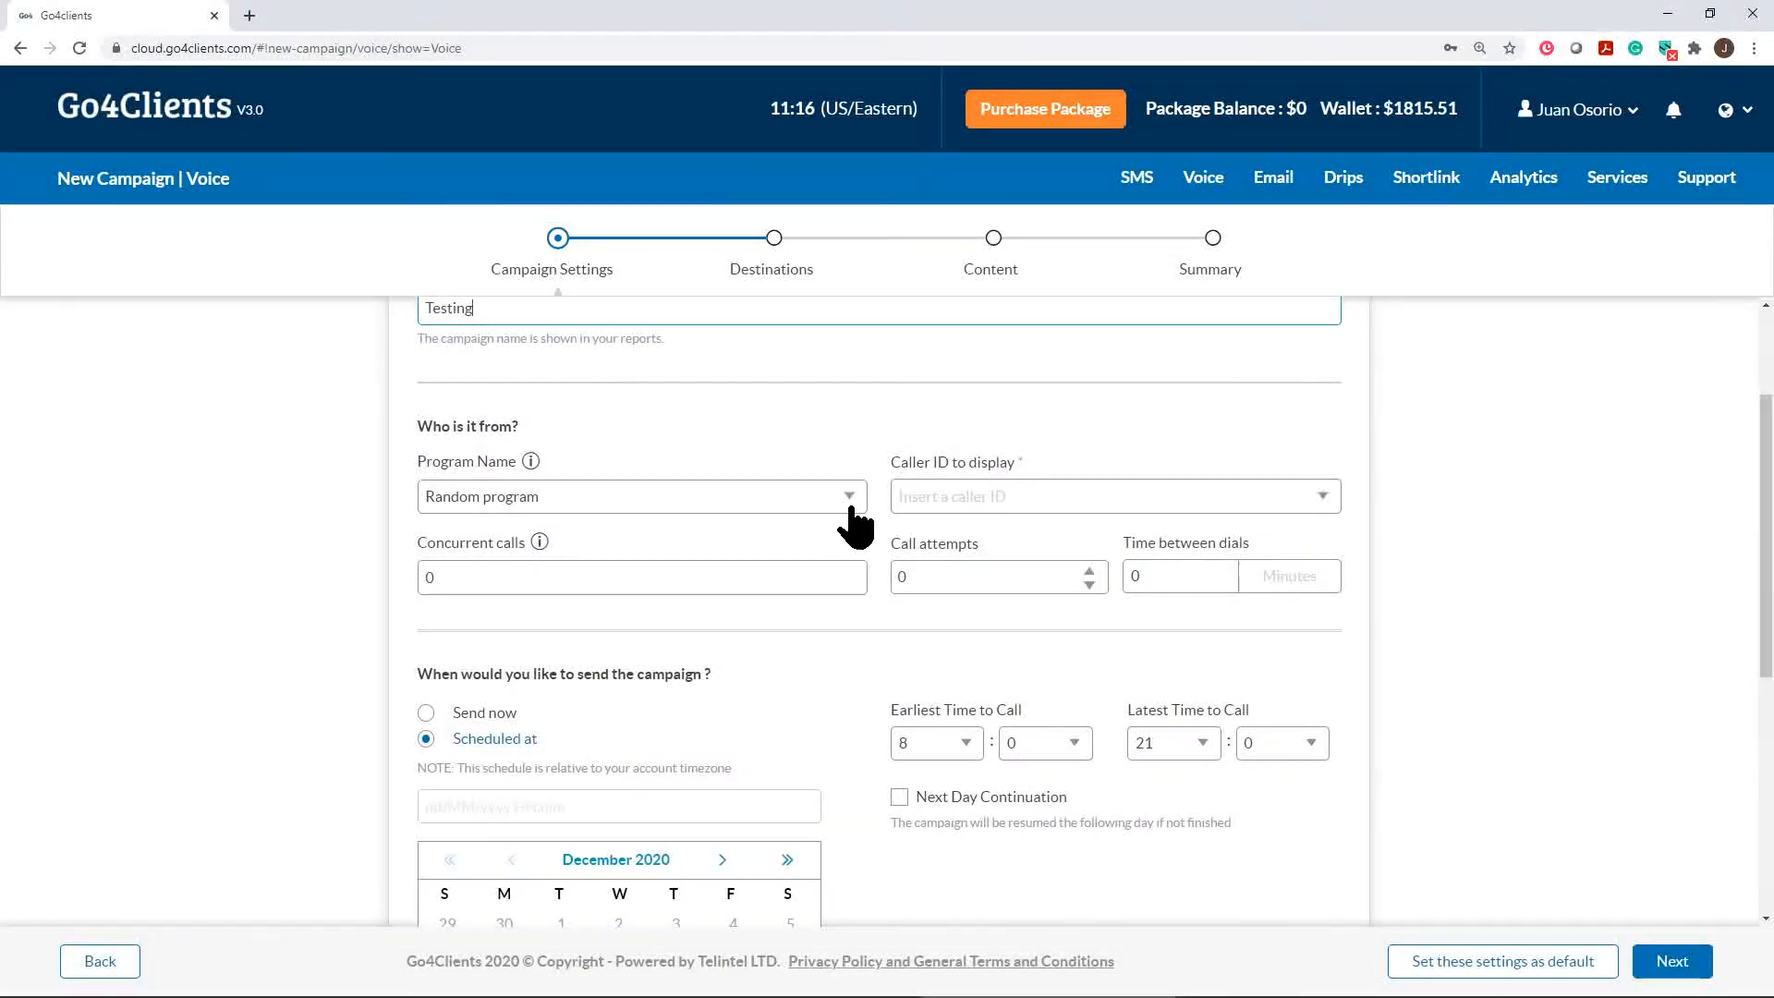
click(844, 498)
click(536, 568)
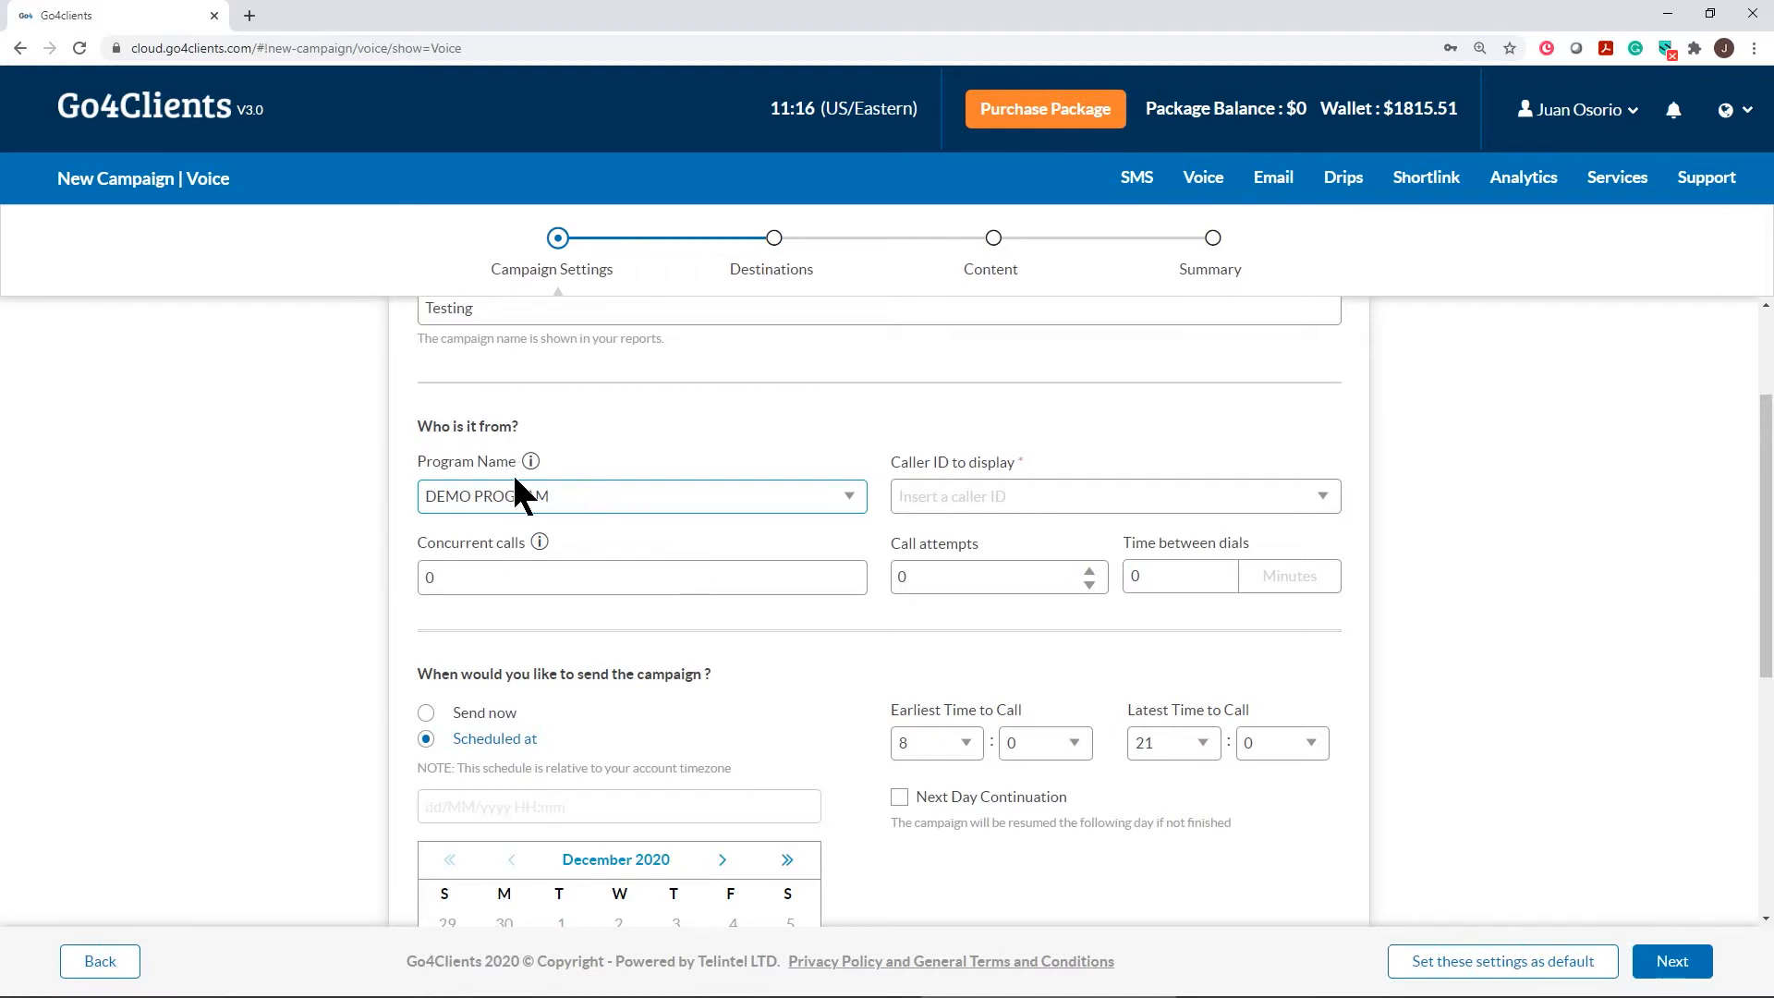
Choose 'Type the Caller ID' and enter the custom caller ID phone number
click(1283, 513)
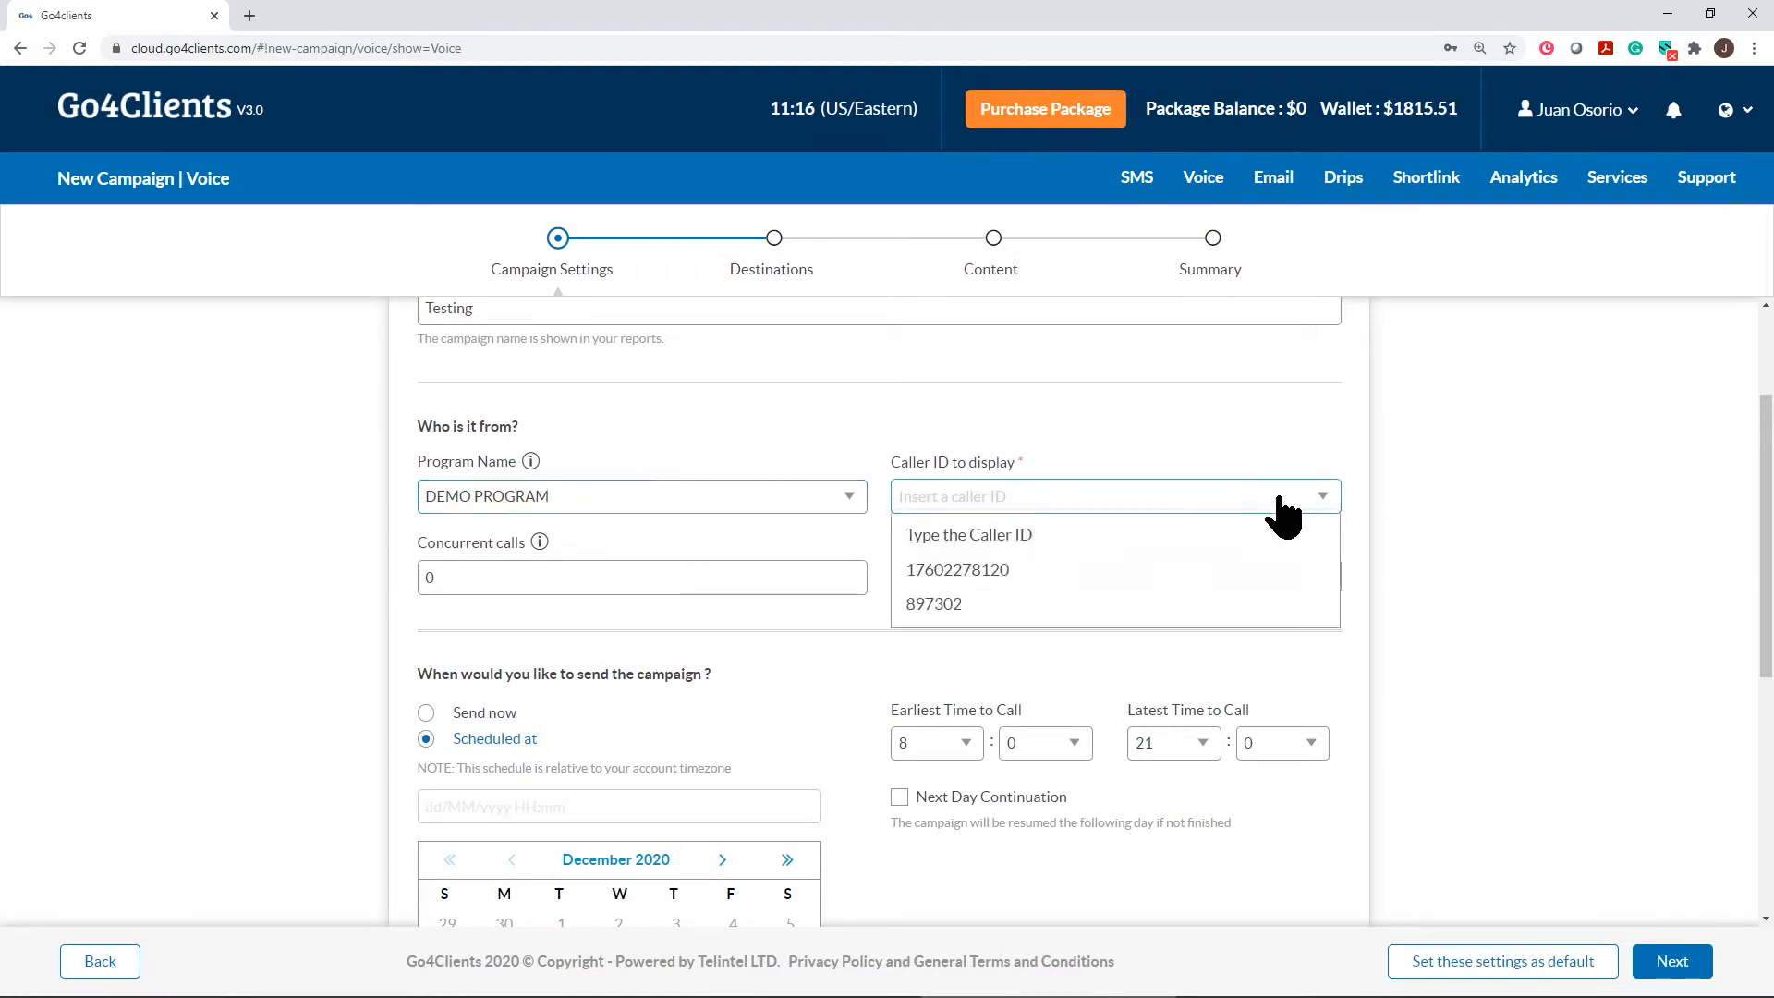
click(1007, 536)
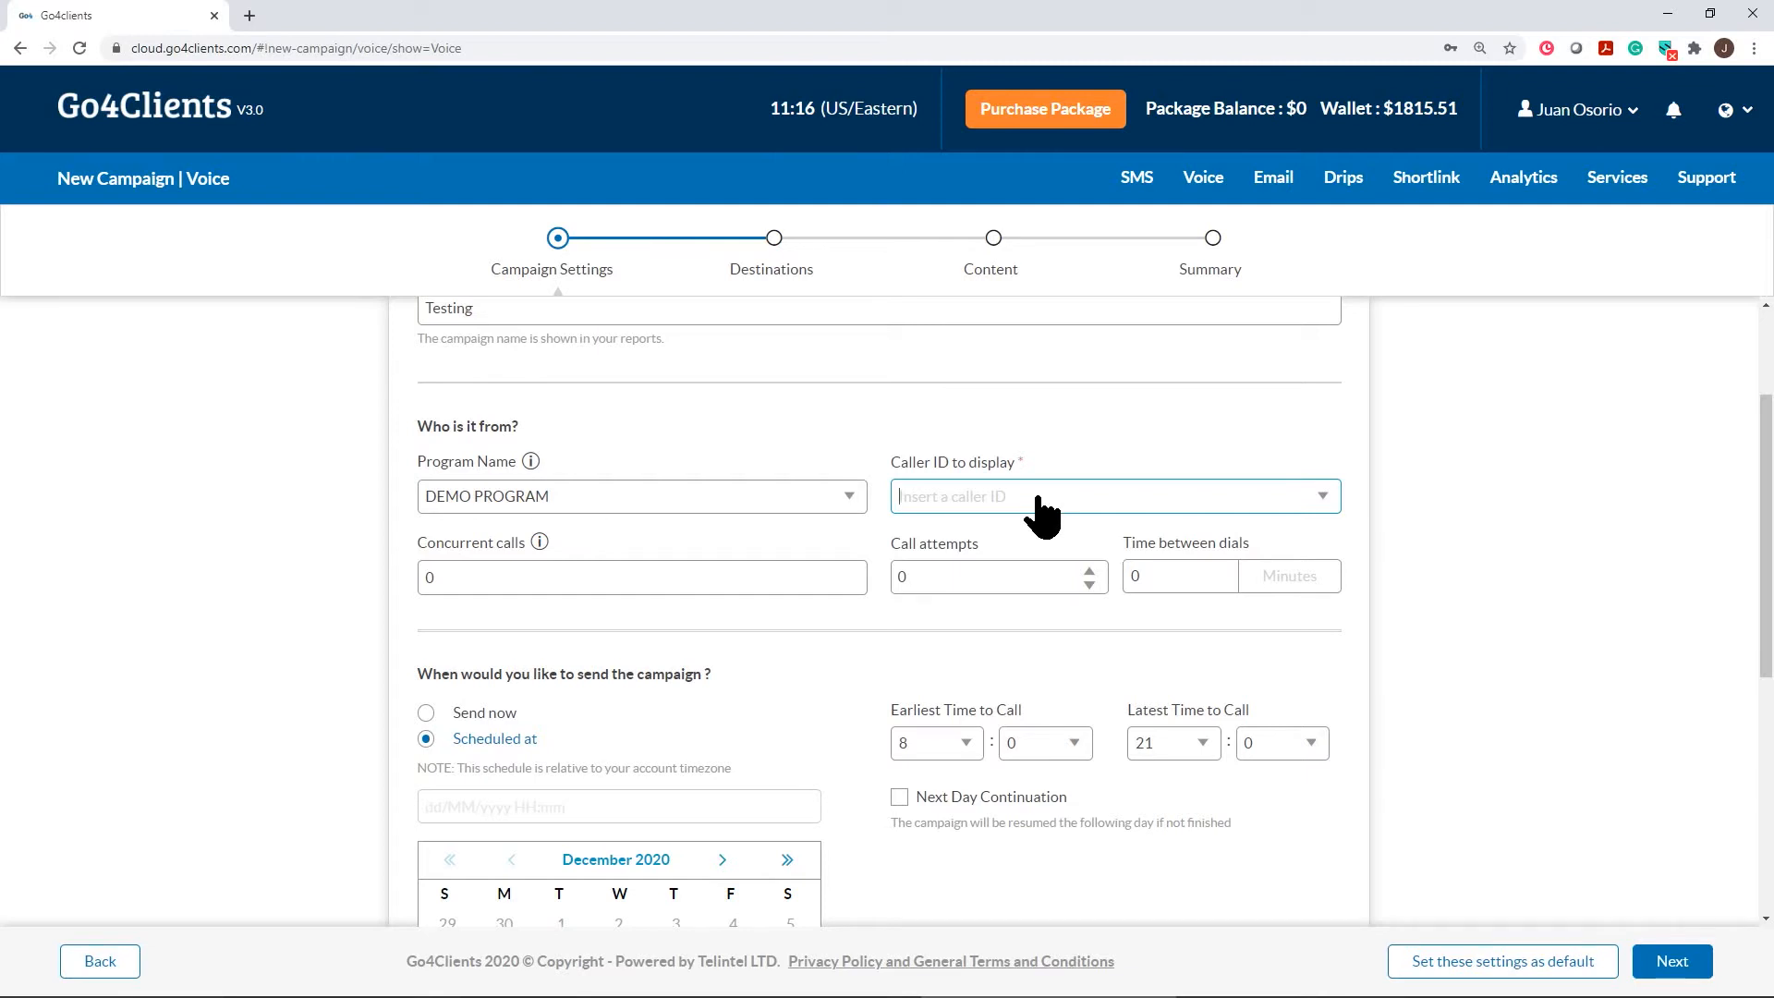
text(555)
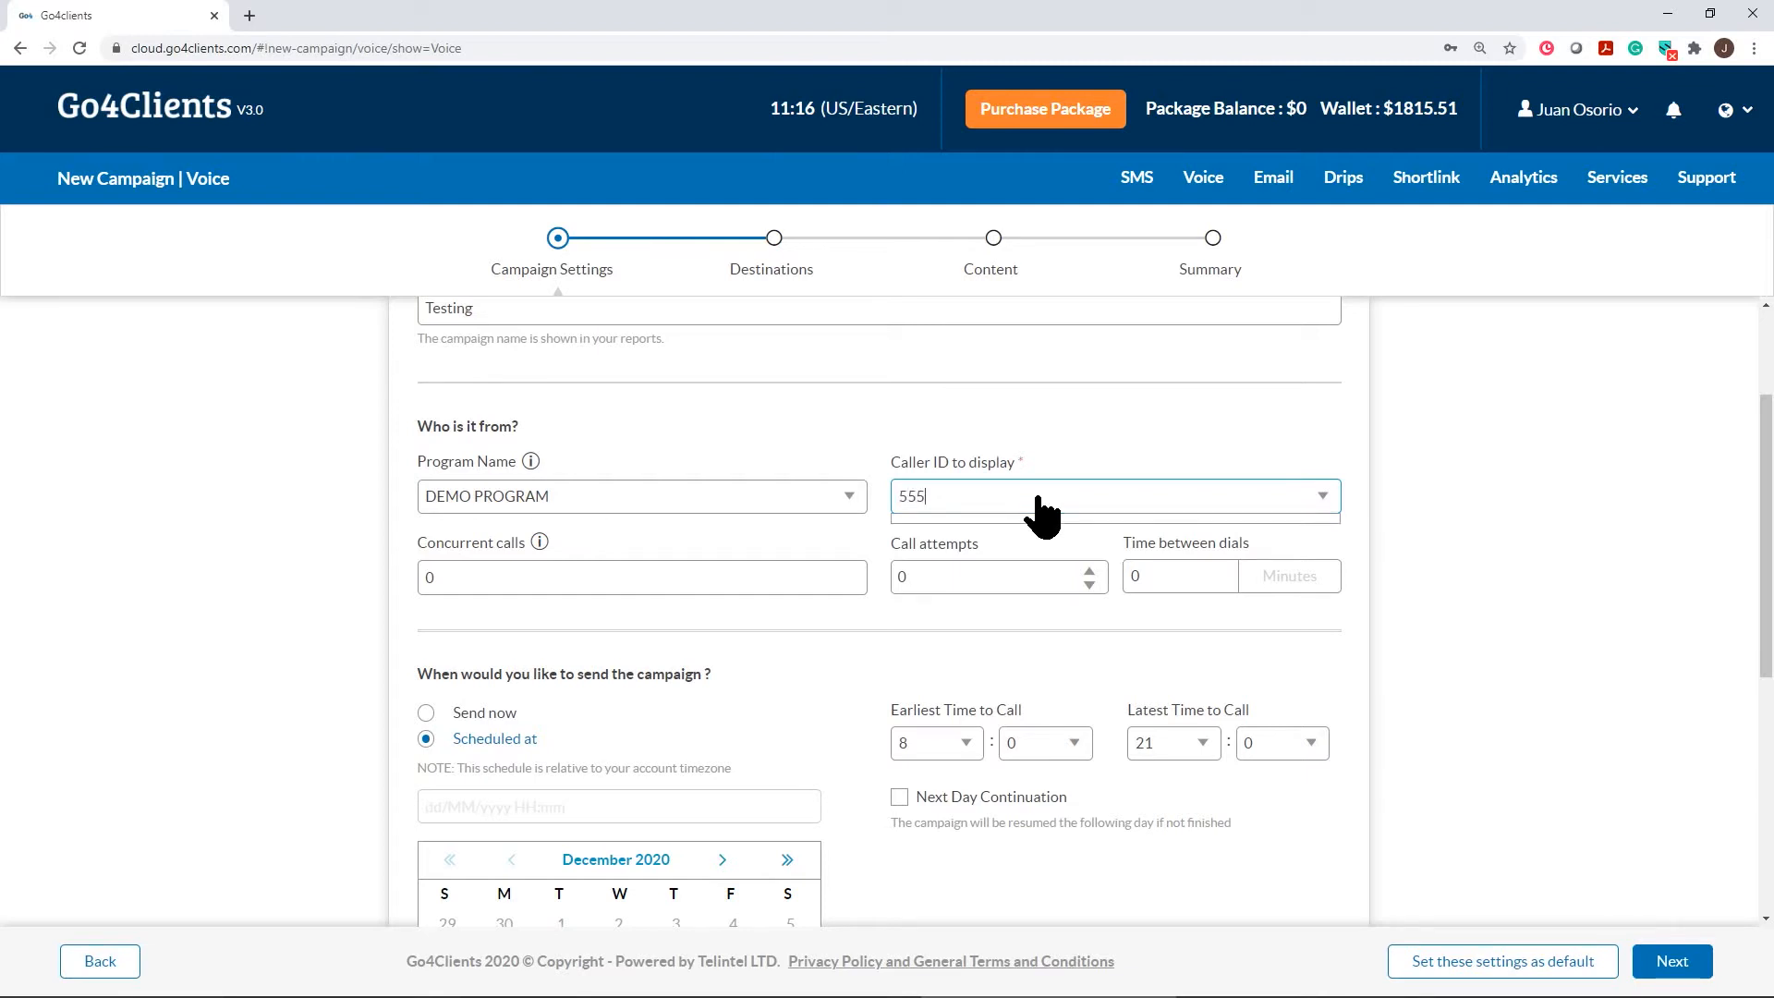
text(9543178)
click(806, 414)
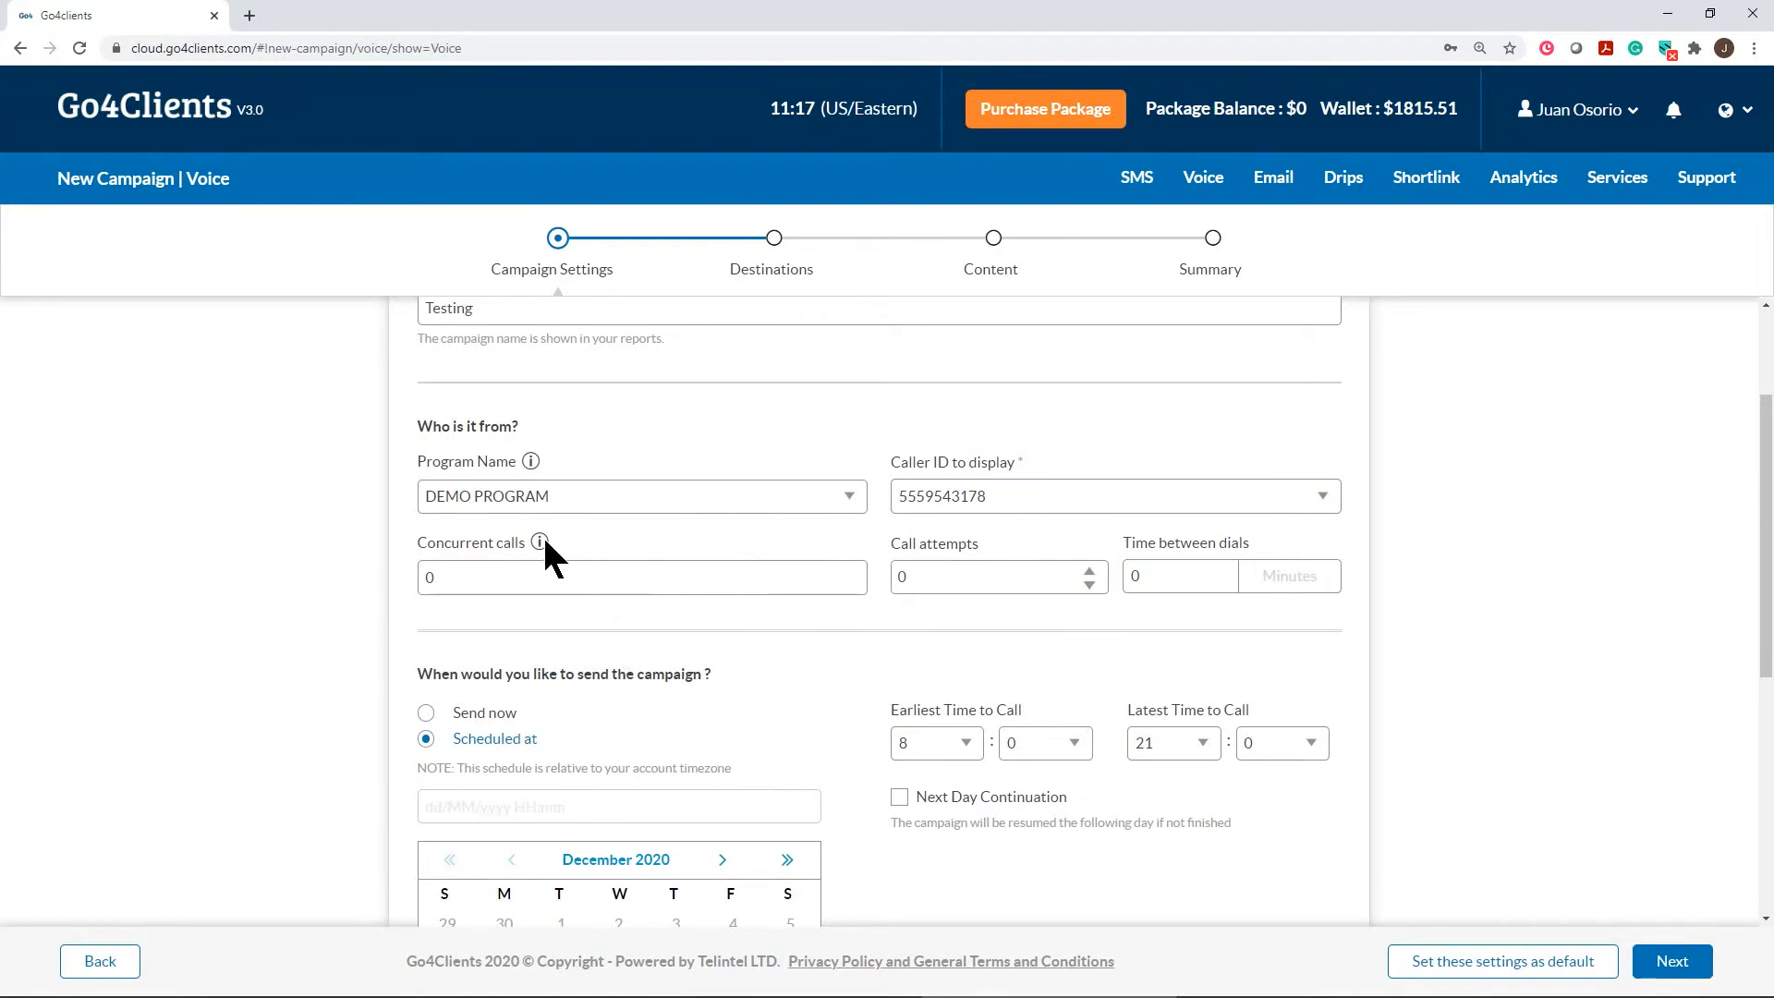
Set the Concurrent calls value to 100
mouse_move(534, 536)
drag(443, 582, 421, 582)
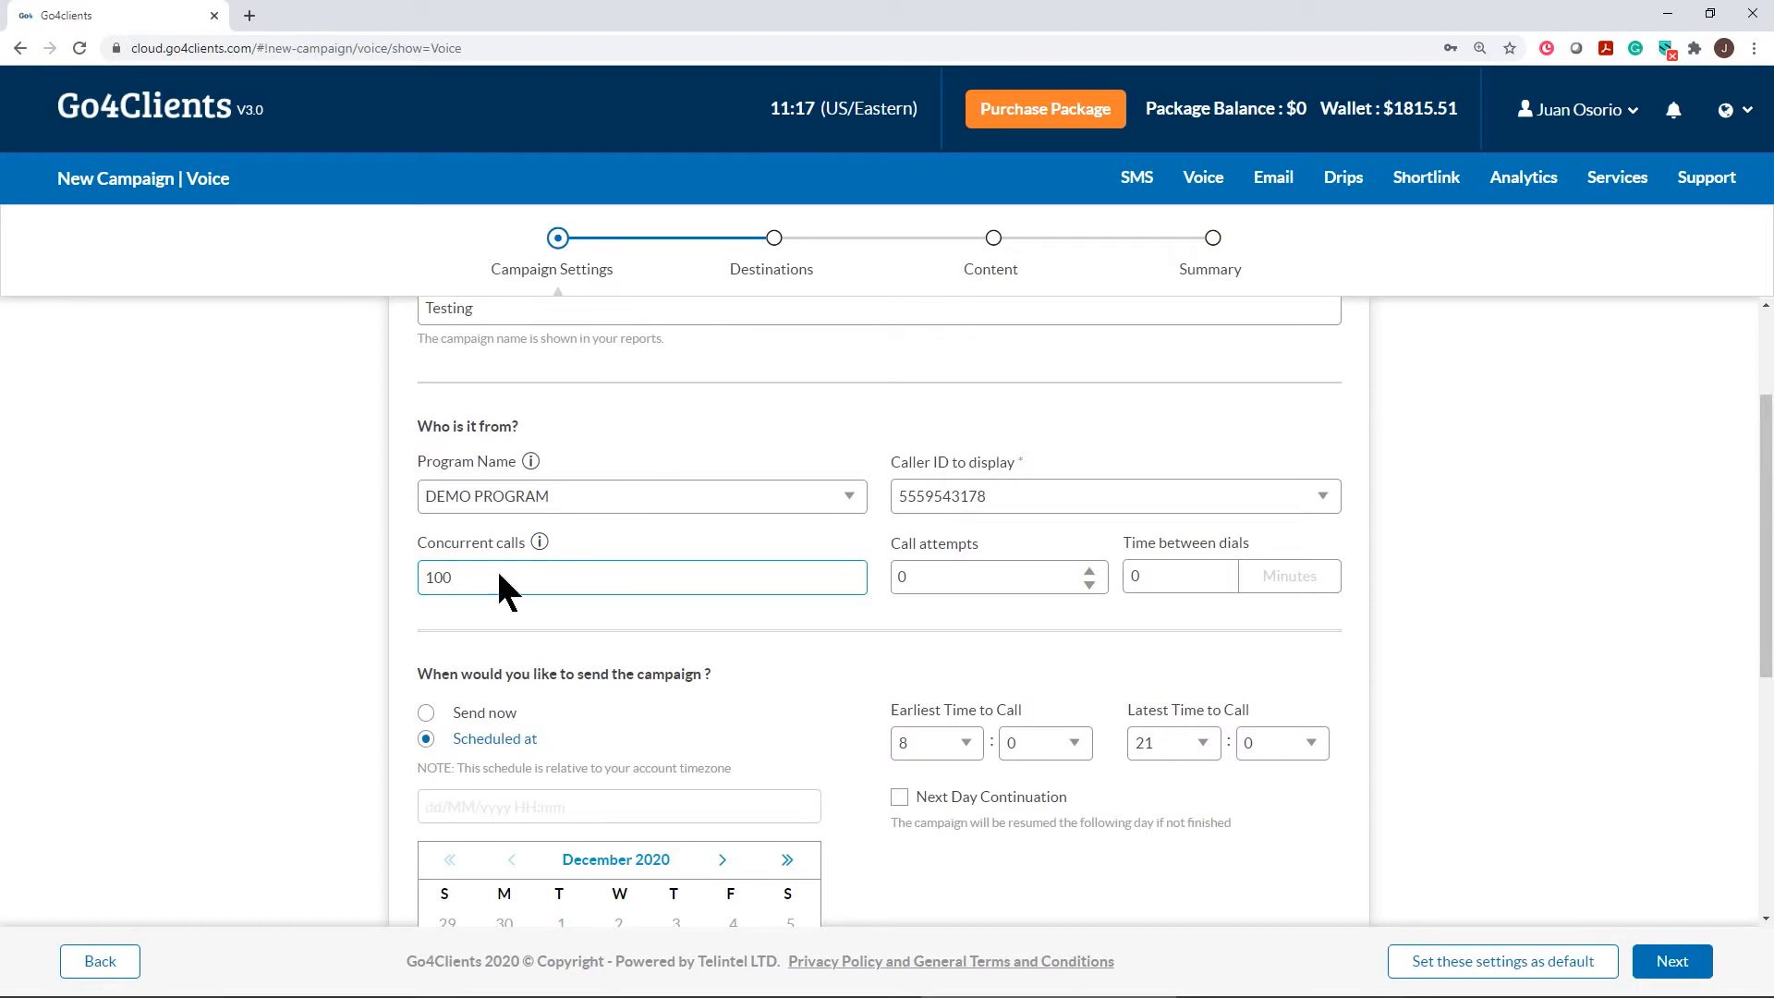
drag(458, 577, 417, 577)
text(20)
drag(459, 582, 427, 584)
click(1002, 537)
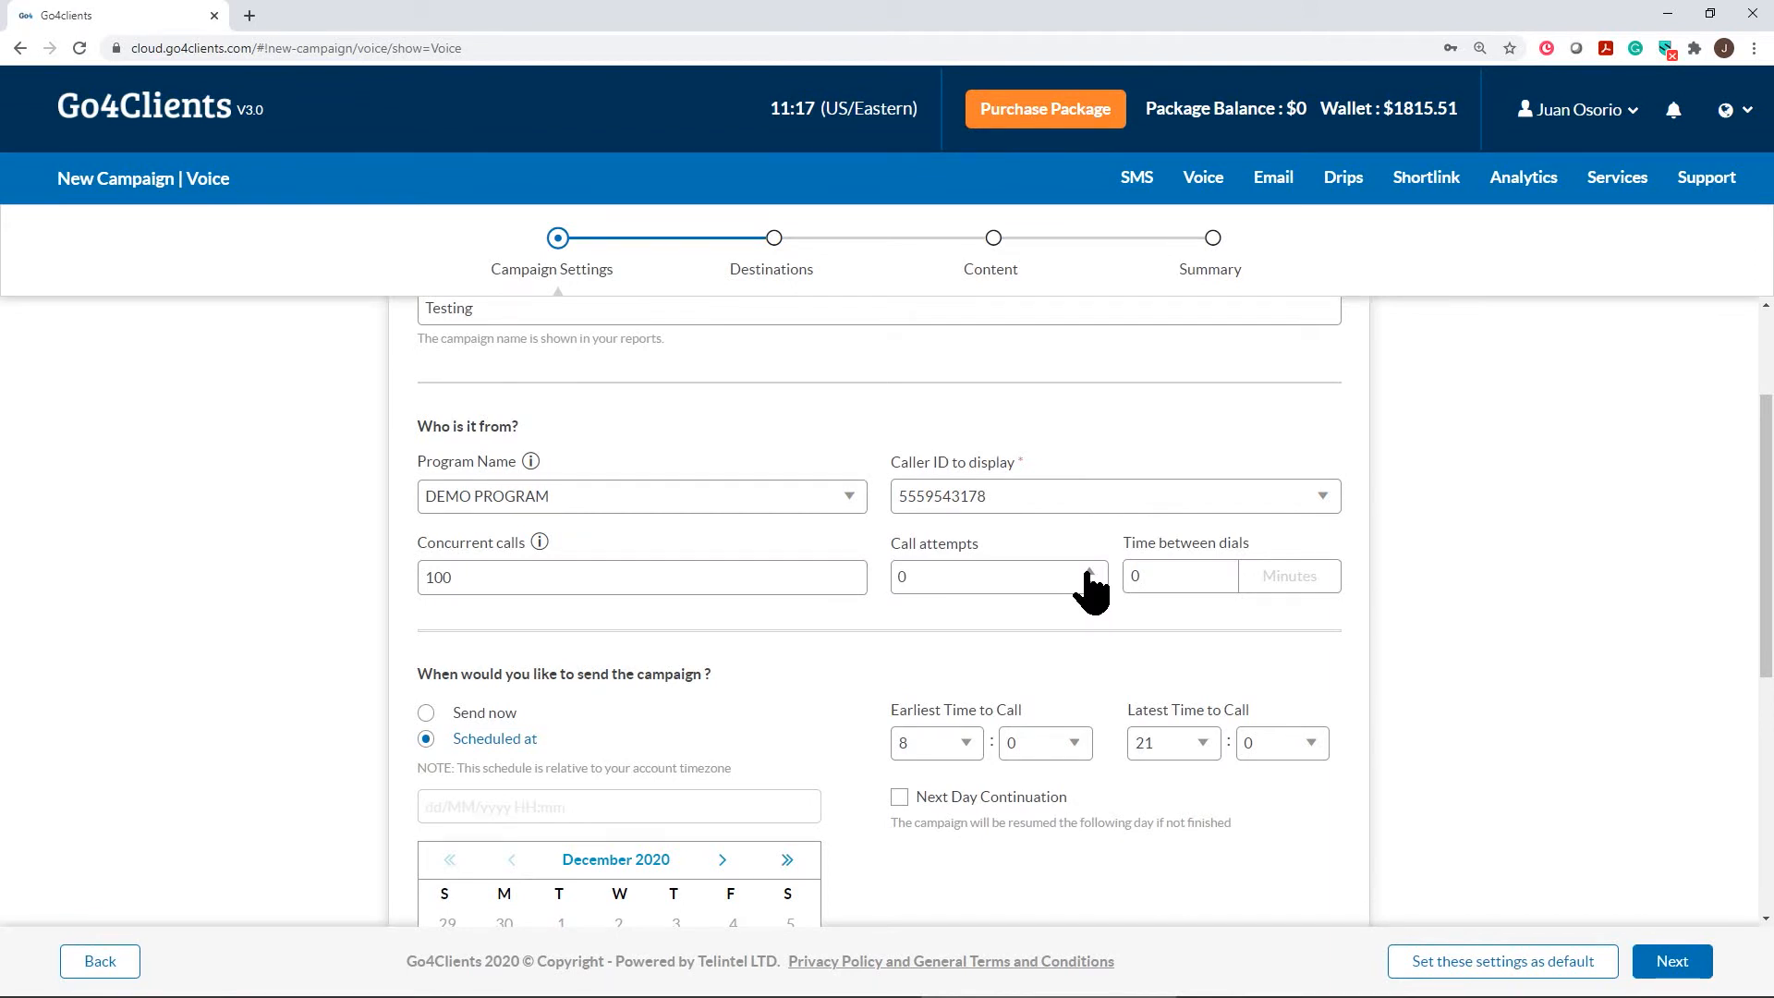
Raise call attempts to 2 and set 15 minutes between dials
click(1089, 571)
click(1089, 572)
drag(1142, 580, 1124, 576)
text(15)
scroll(733, 675, down, 1)
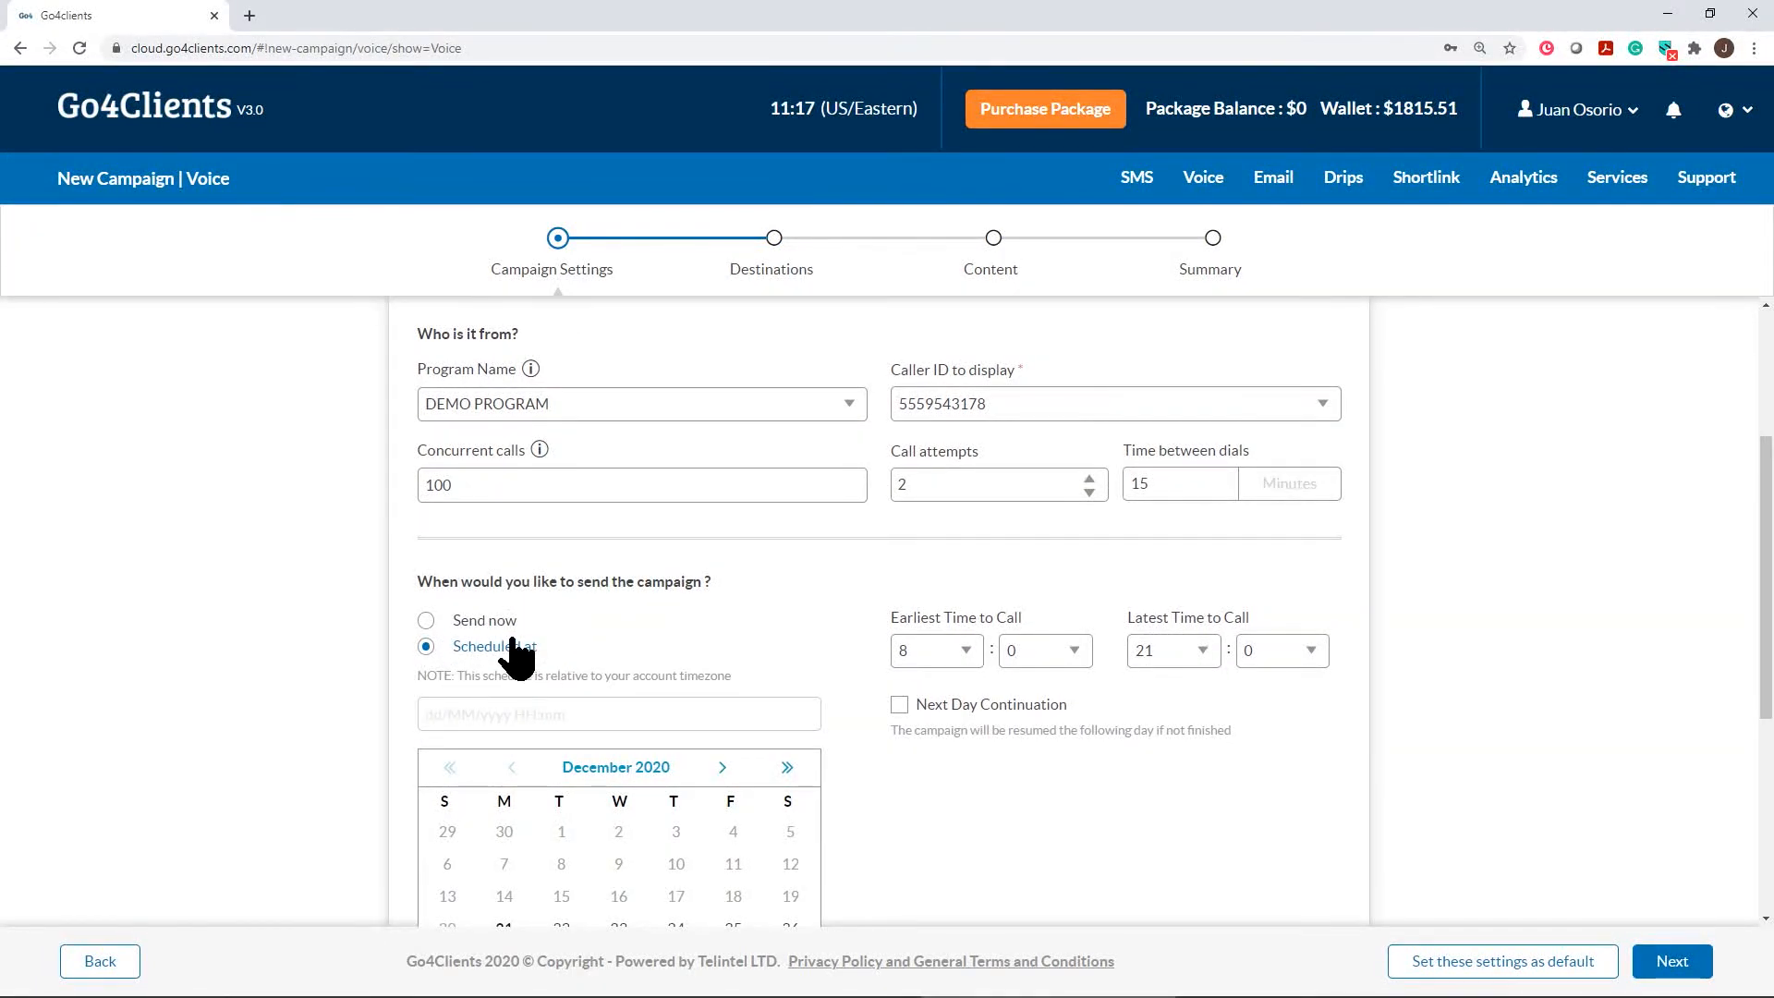
scroll(716, 629, down, 2)
scroll(662, 706, down, 2)
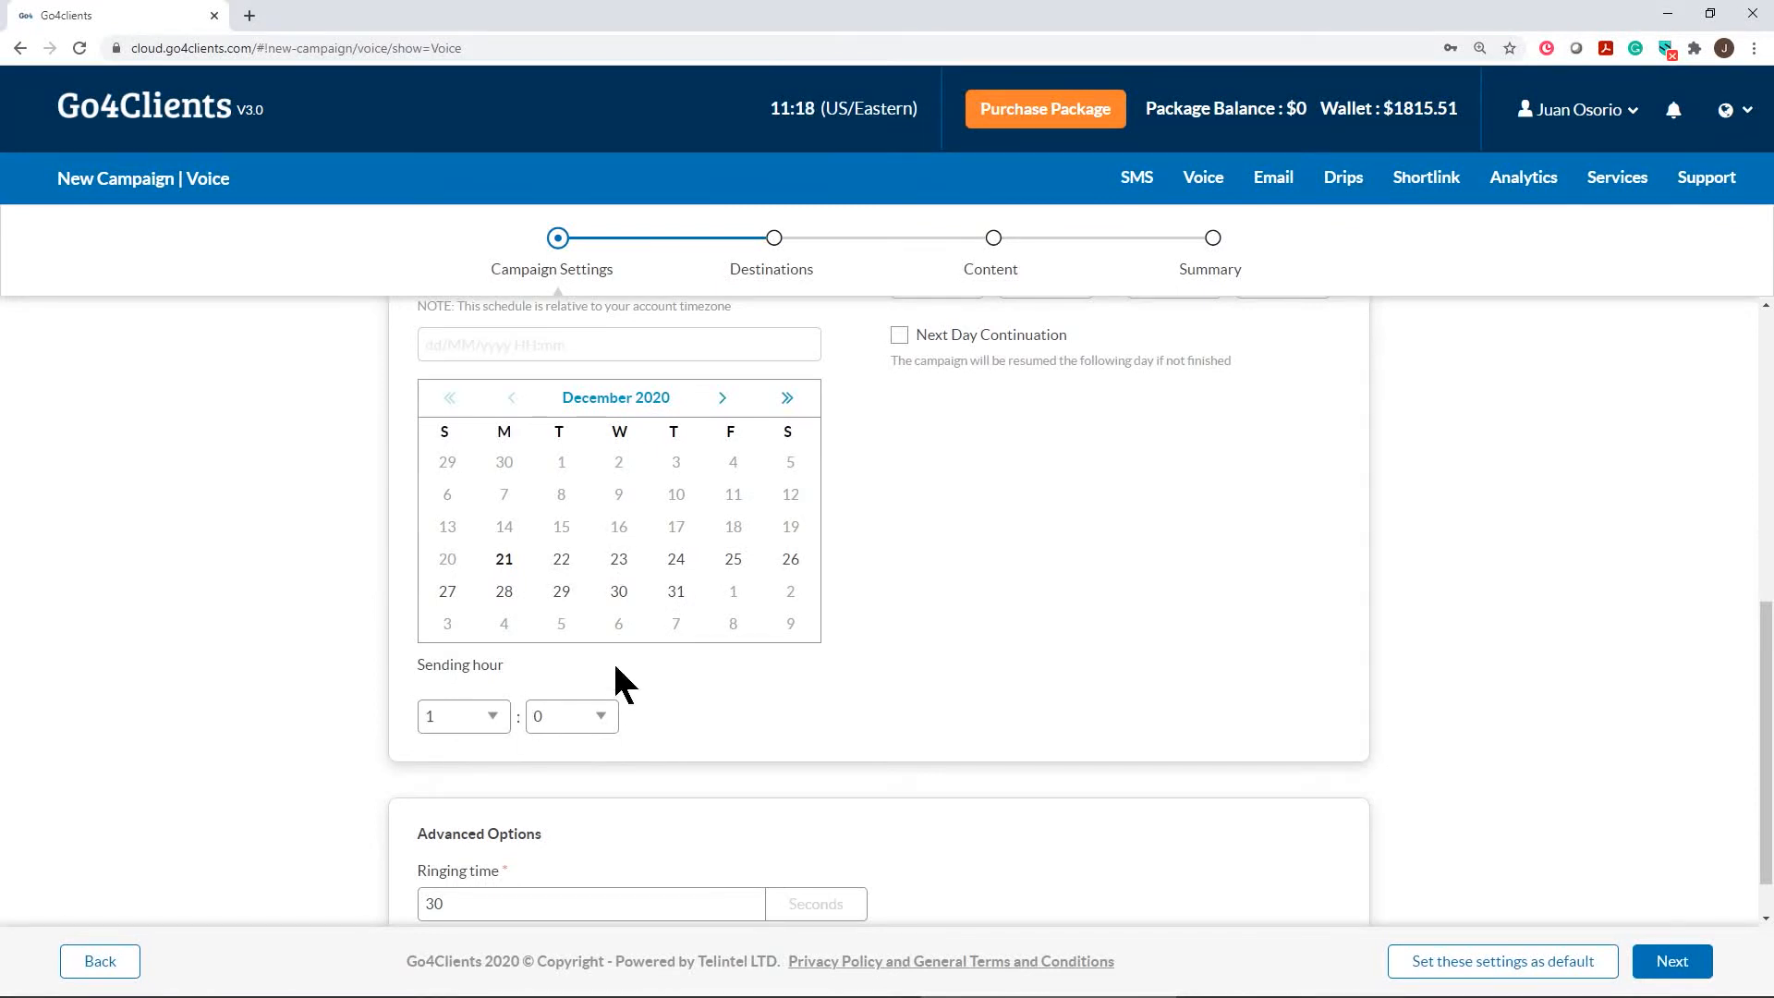
Send the campaign now with a 17:00 latest calling hour and next-day continuation left off
scroll(563, 670, up, 1)
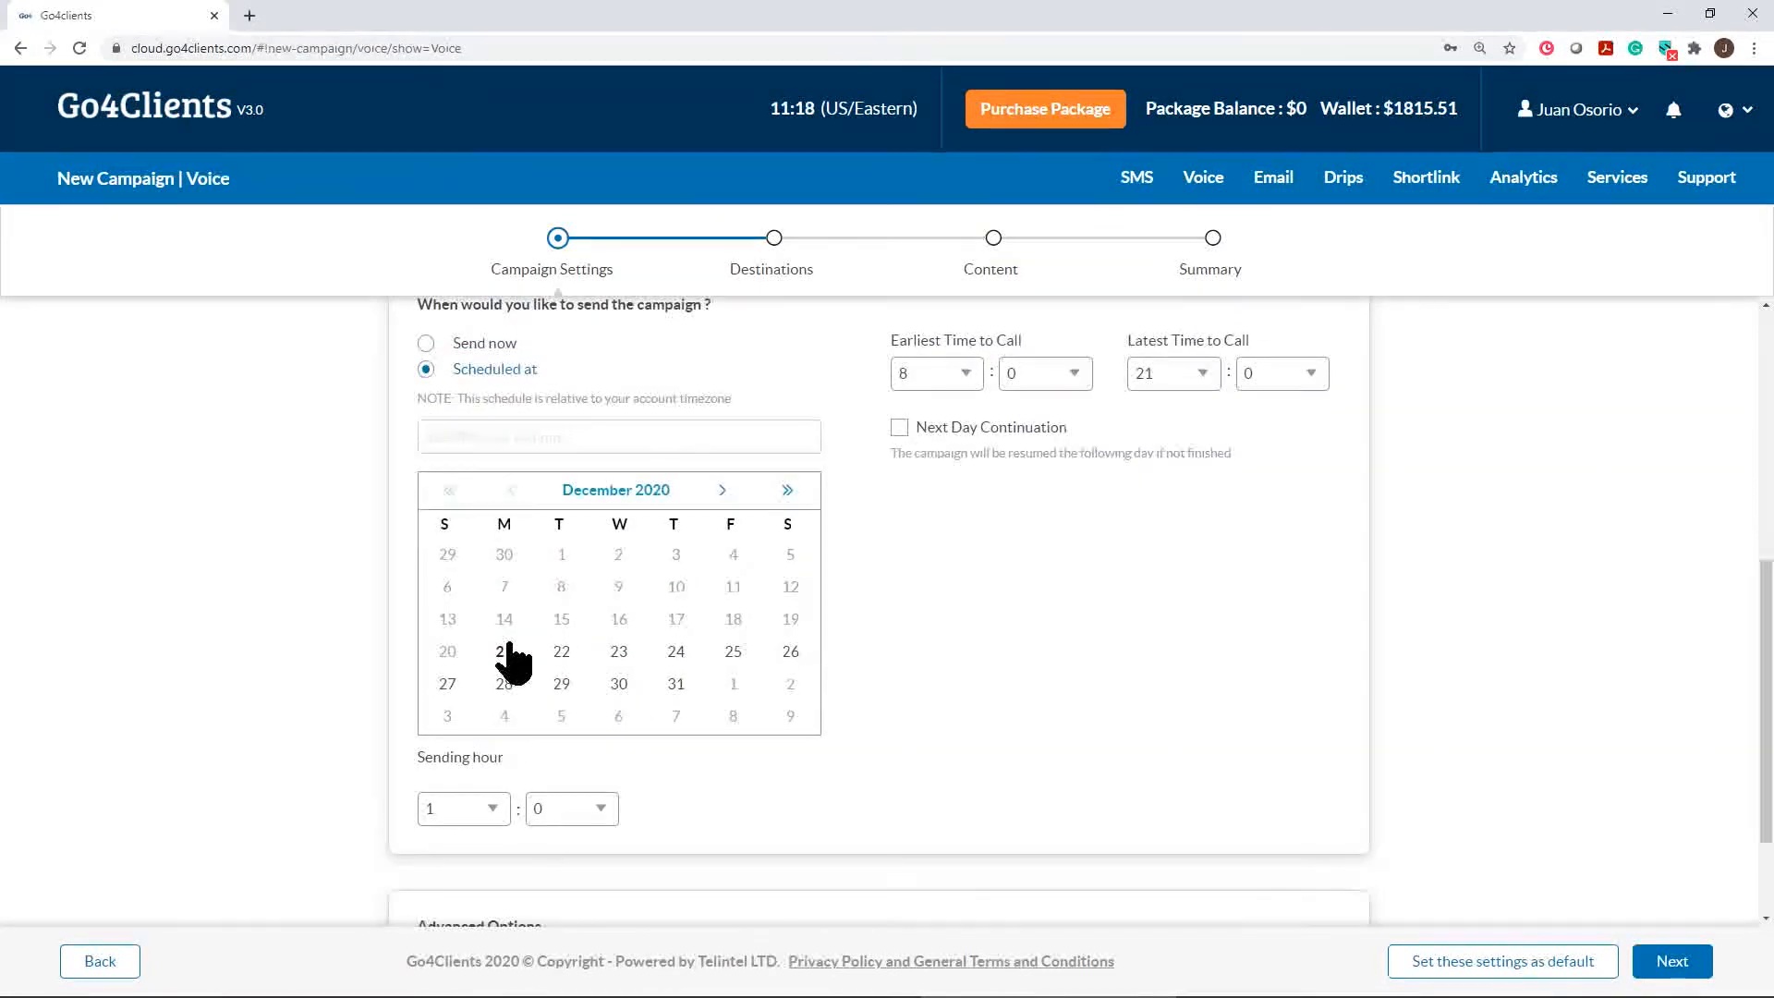
click(426, 345)
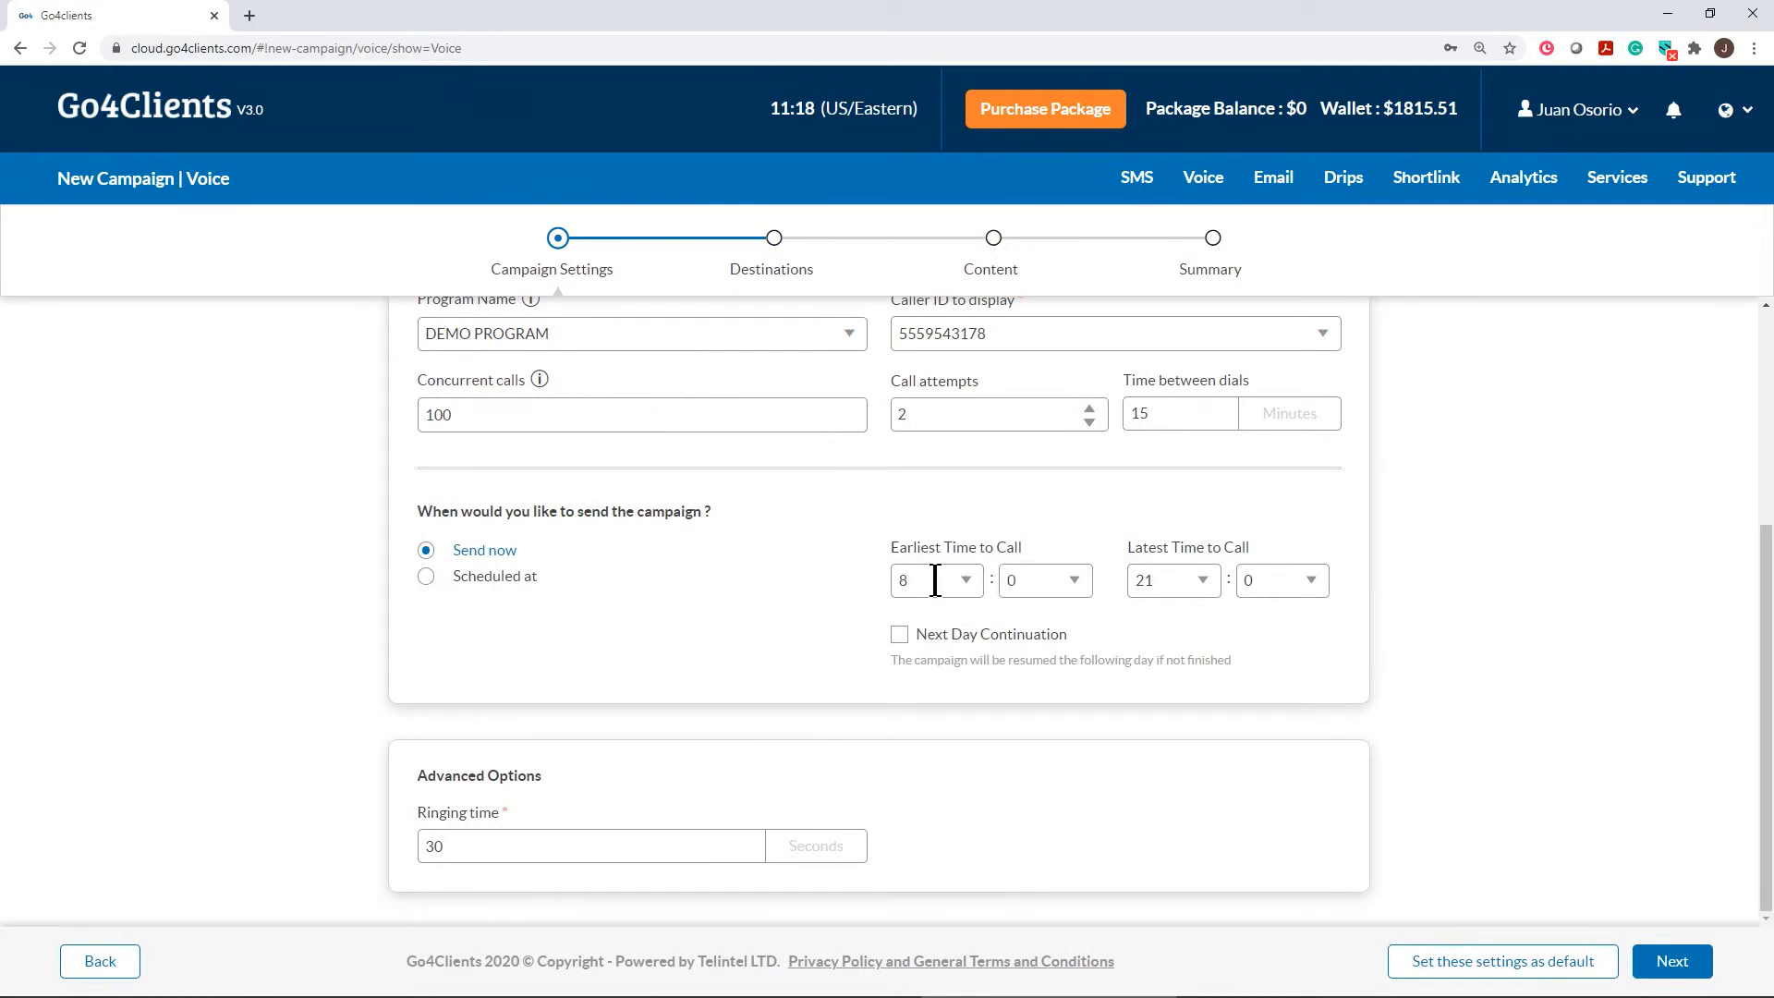
click(1201, 582)
text(10)
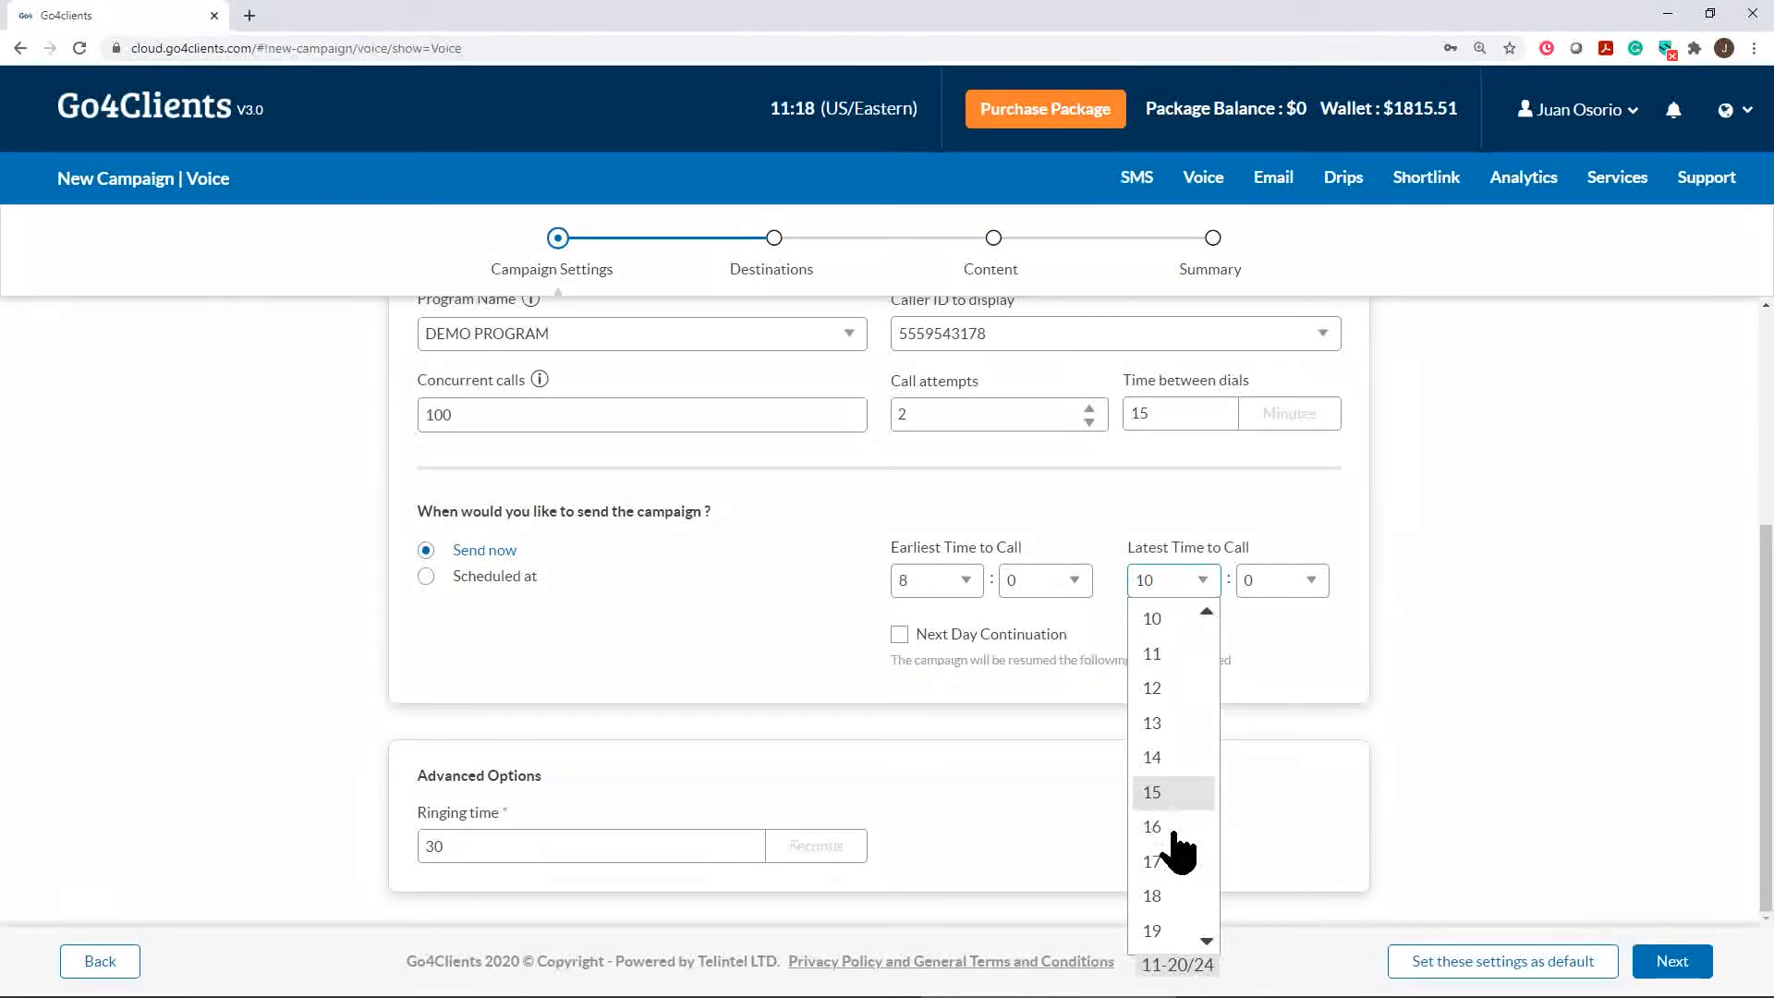
click(1166, 861)
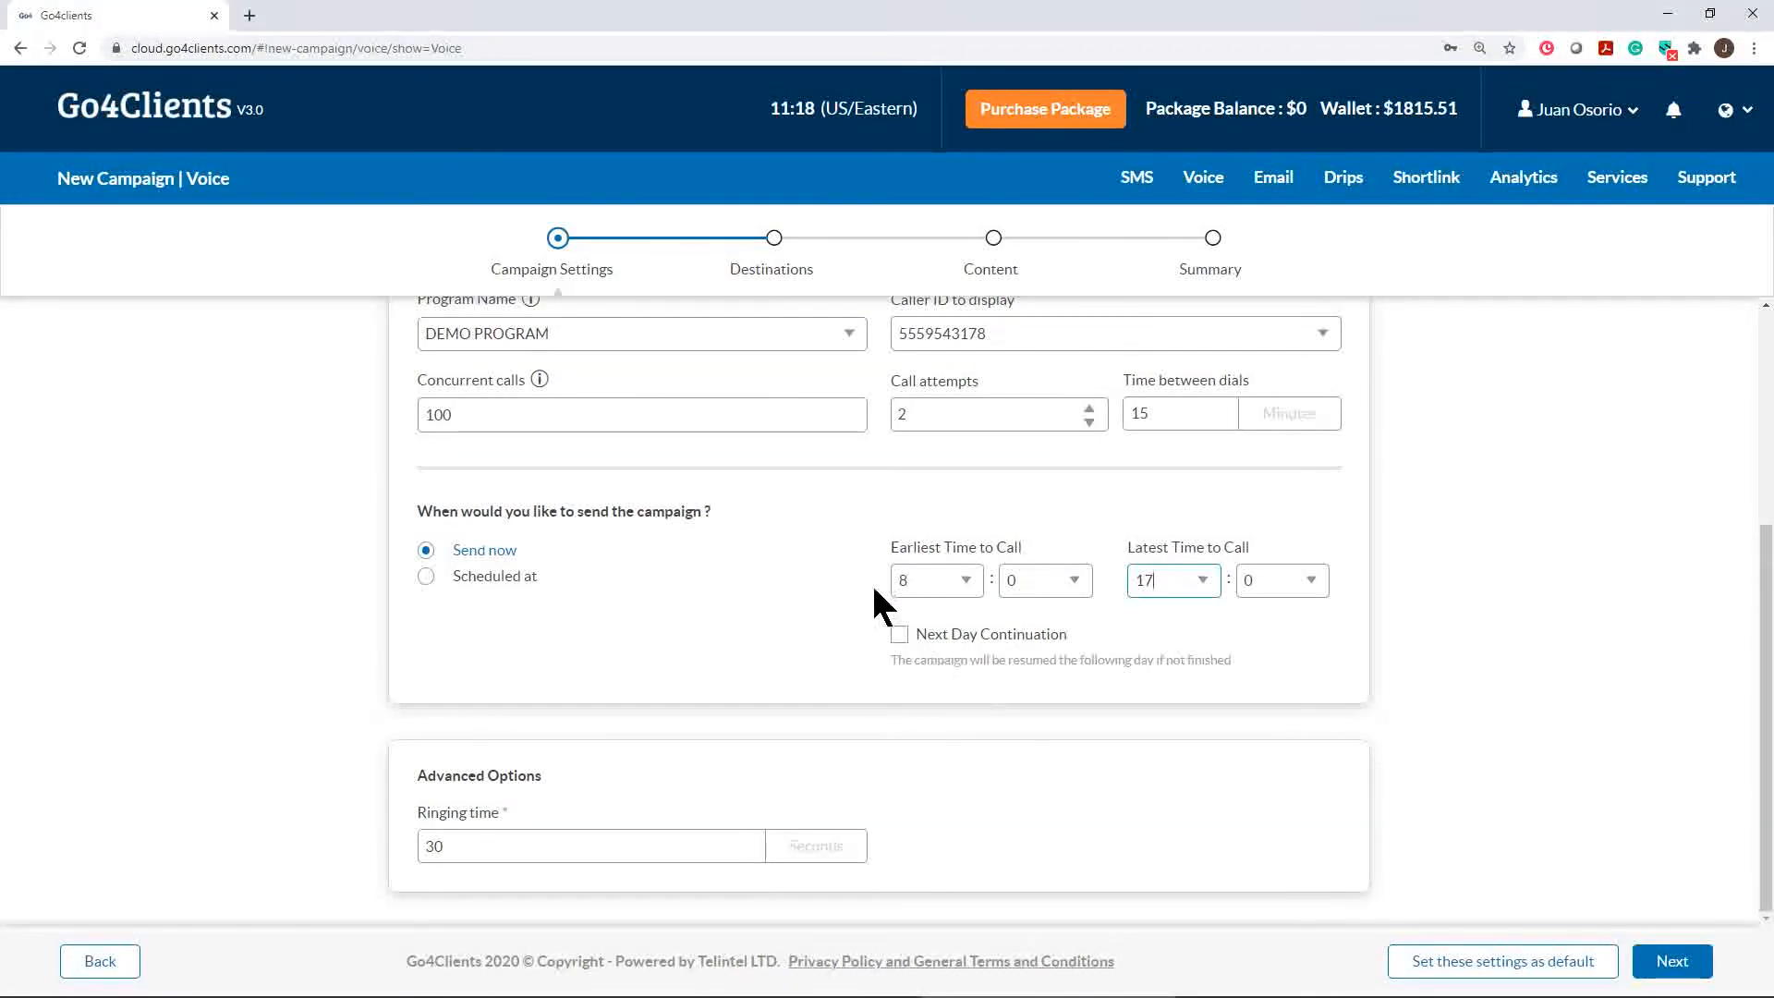
click(1217, 612)
click(894, 635)
click(896, 635)
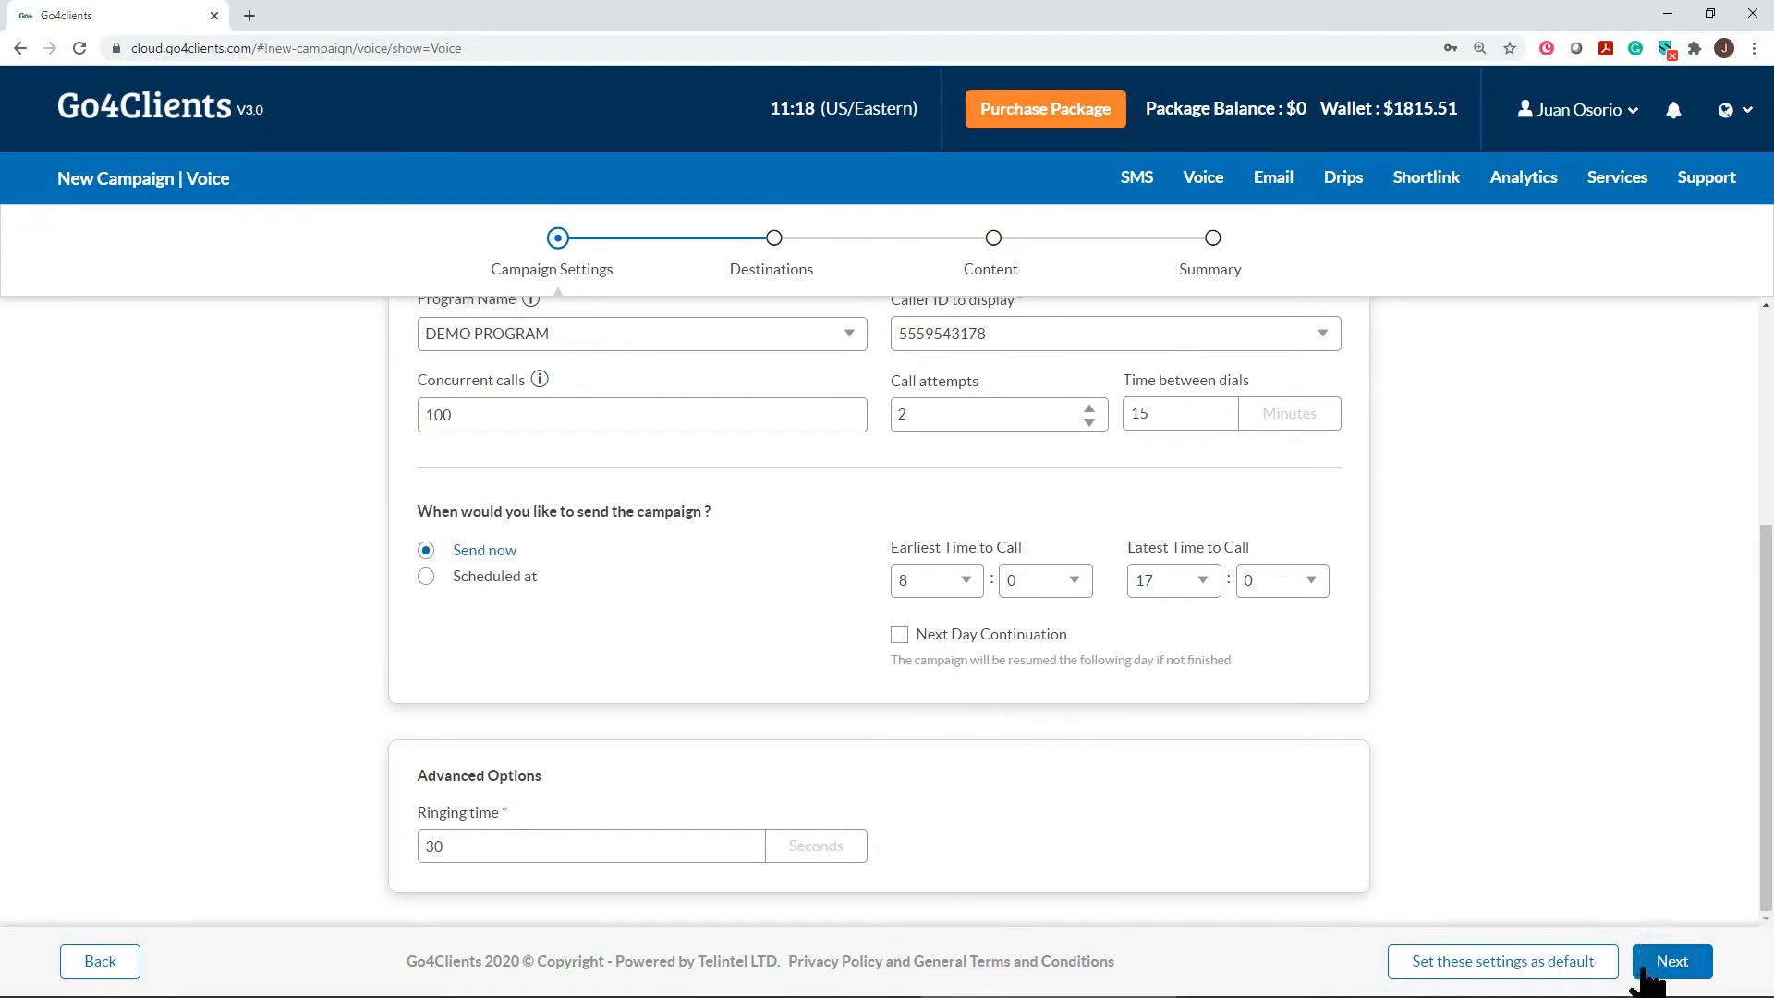
Continue to the Destinations step, glance at the Excel contact list, then minimize it
click(1670, 965)
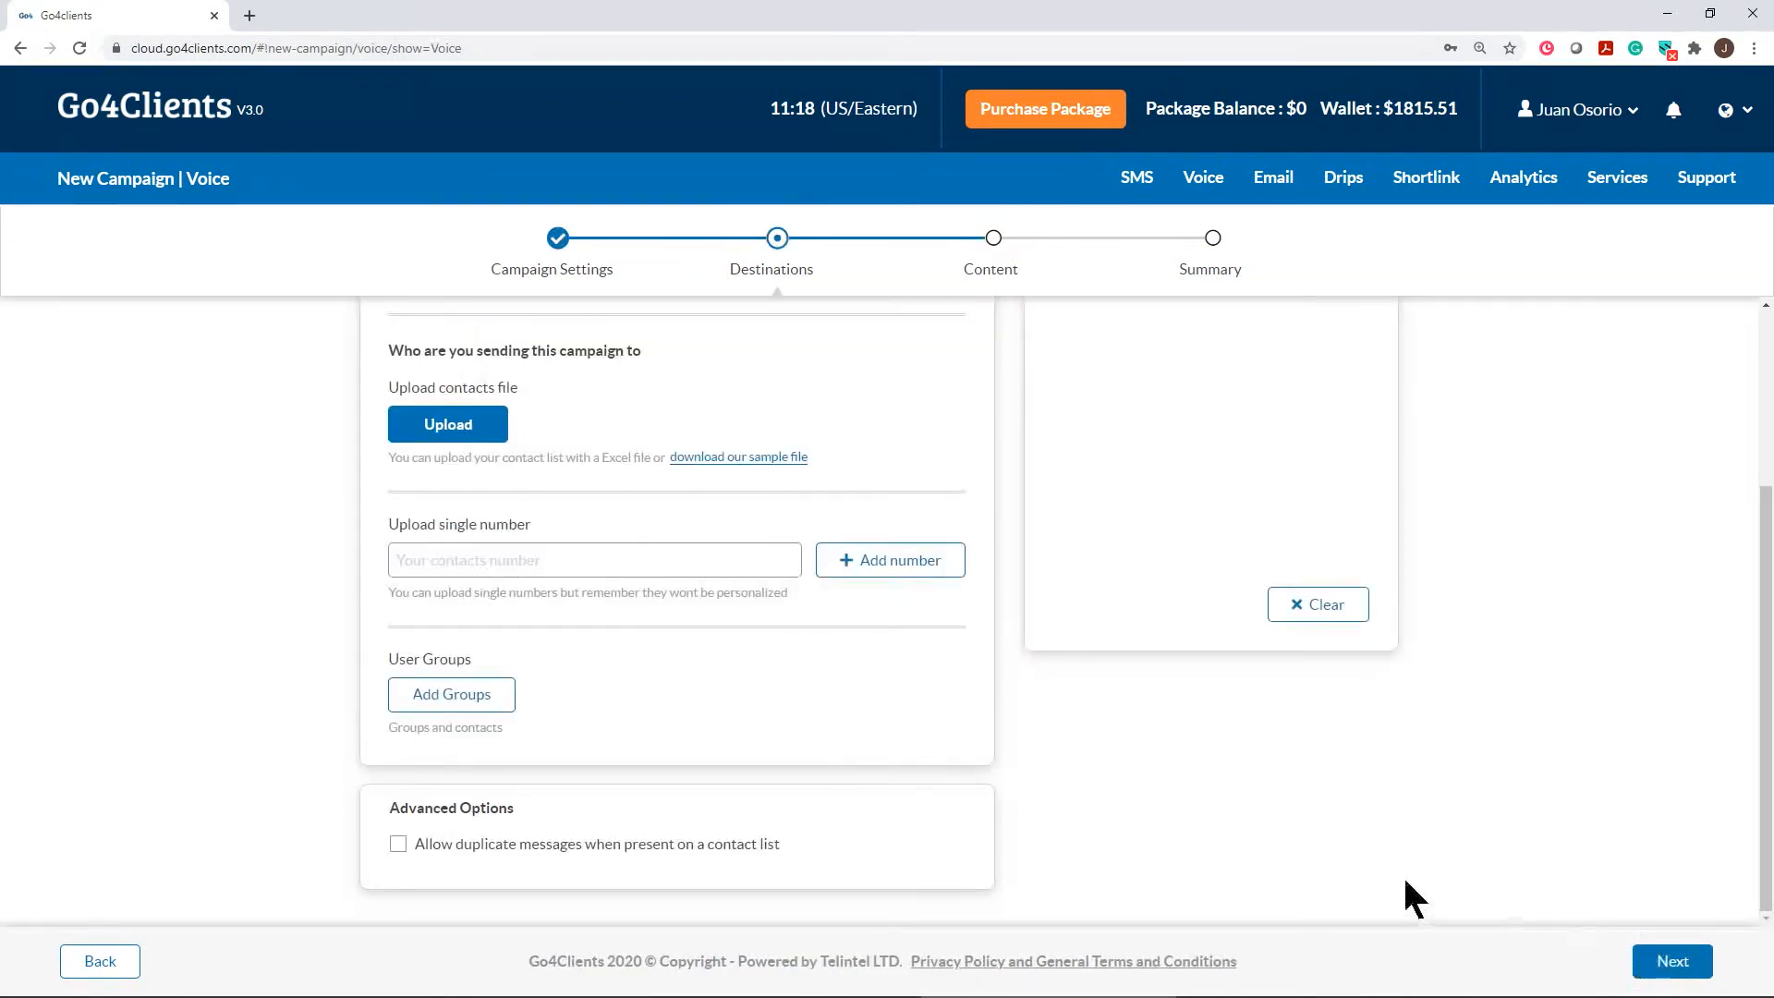
scroll(680, 572, up, 3)
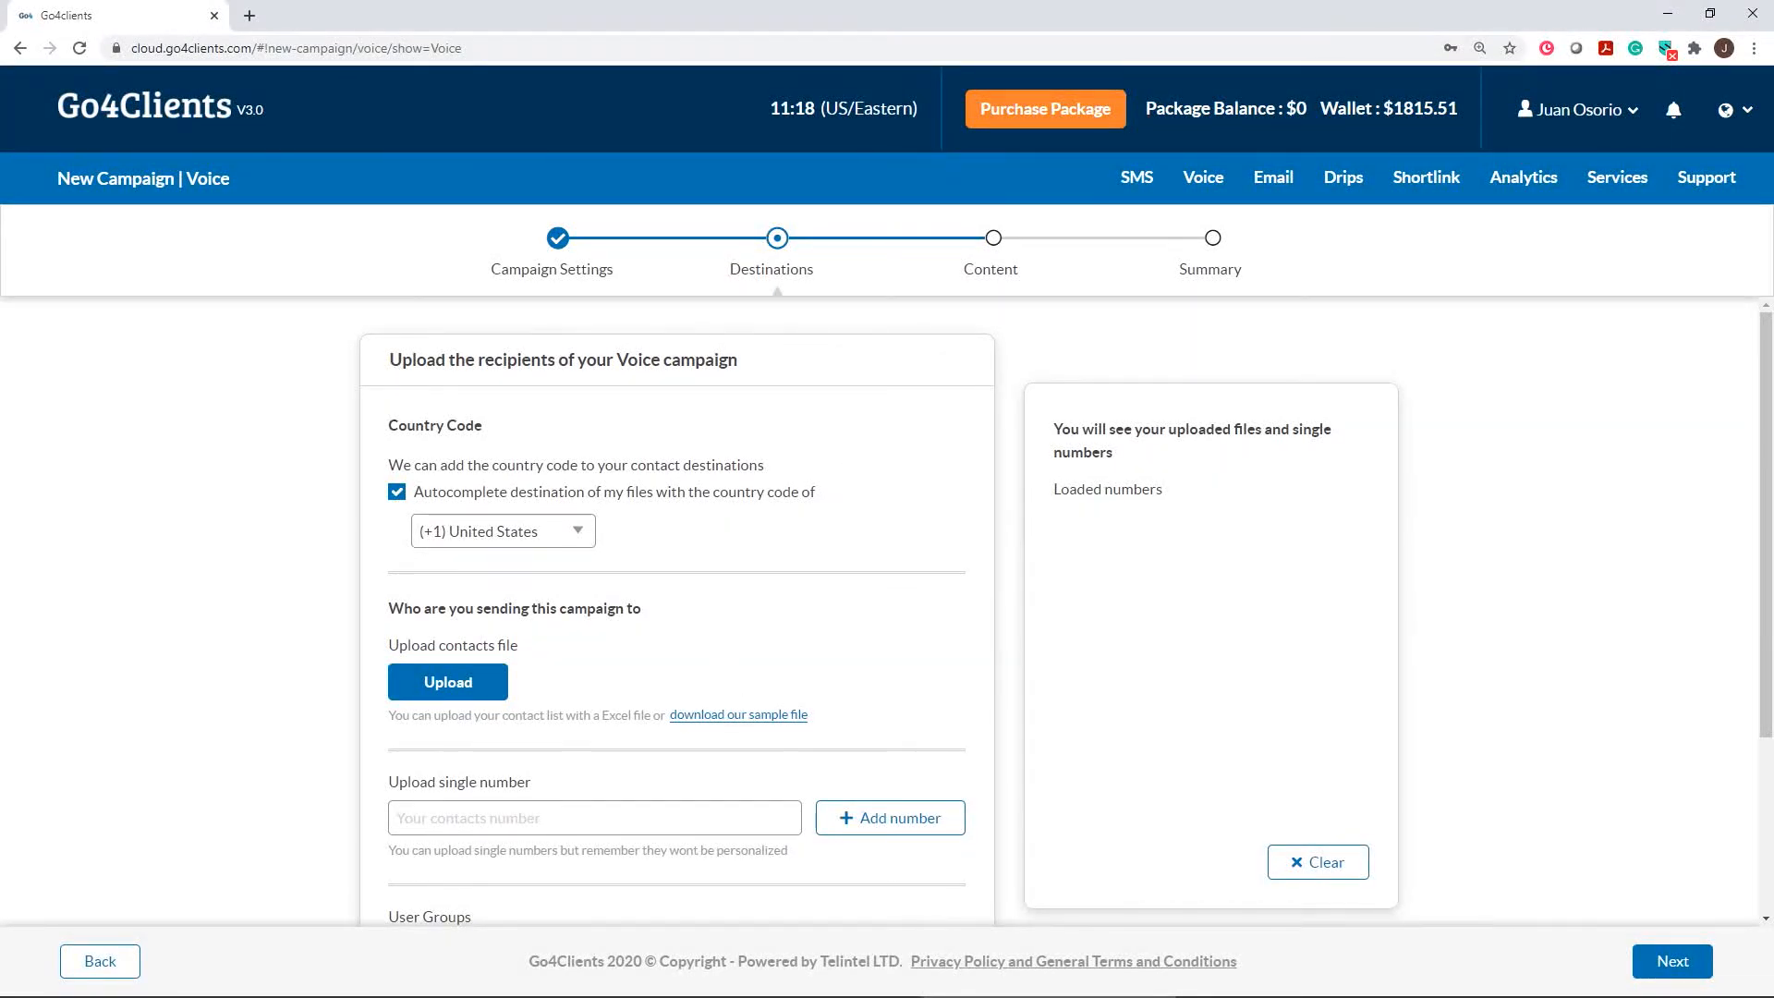
mouse_move(355, 986)
click(356, 986)
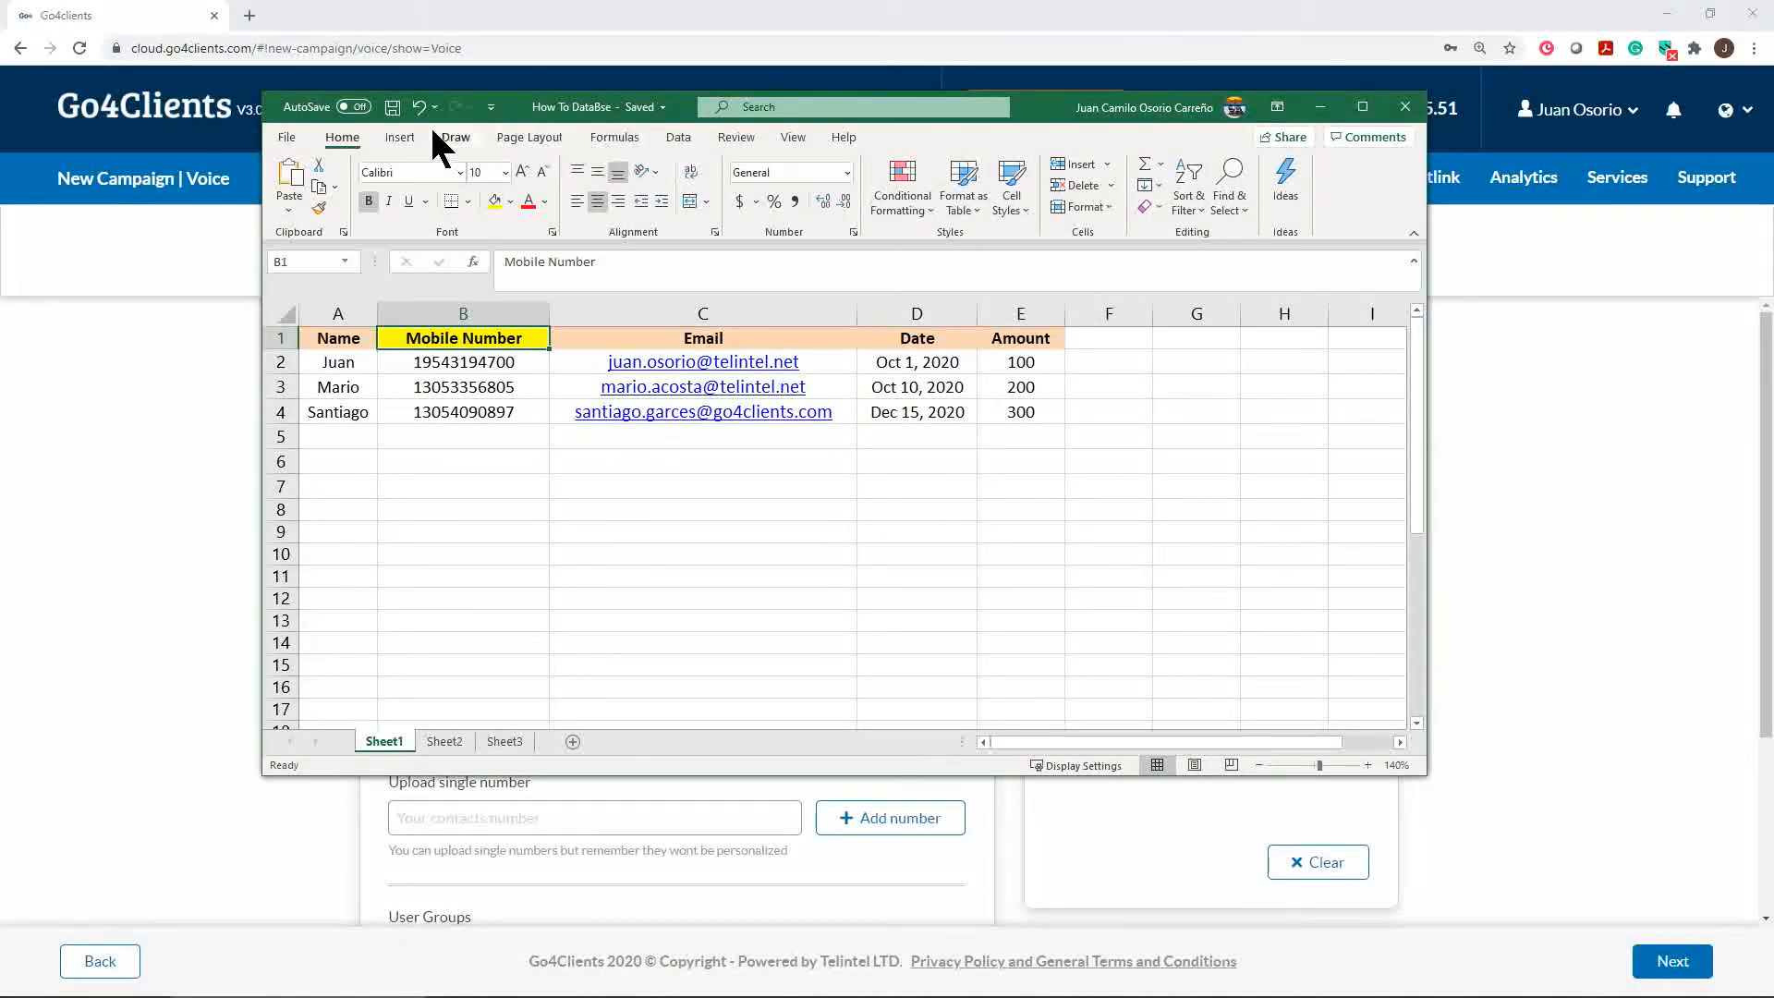
click(1319, 108)
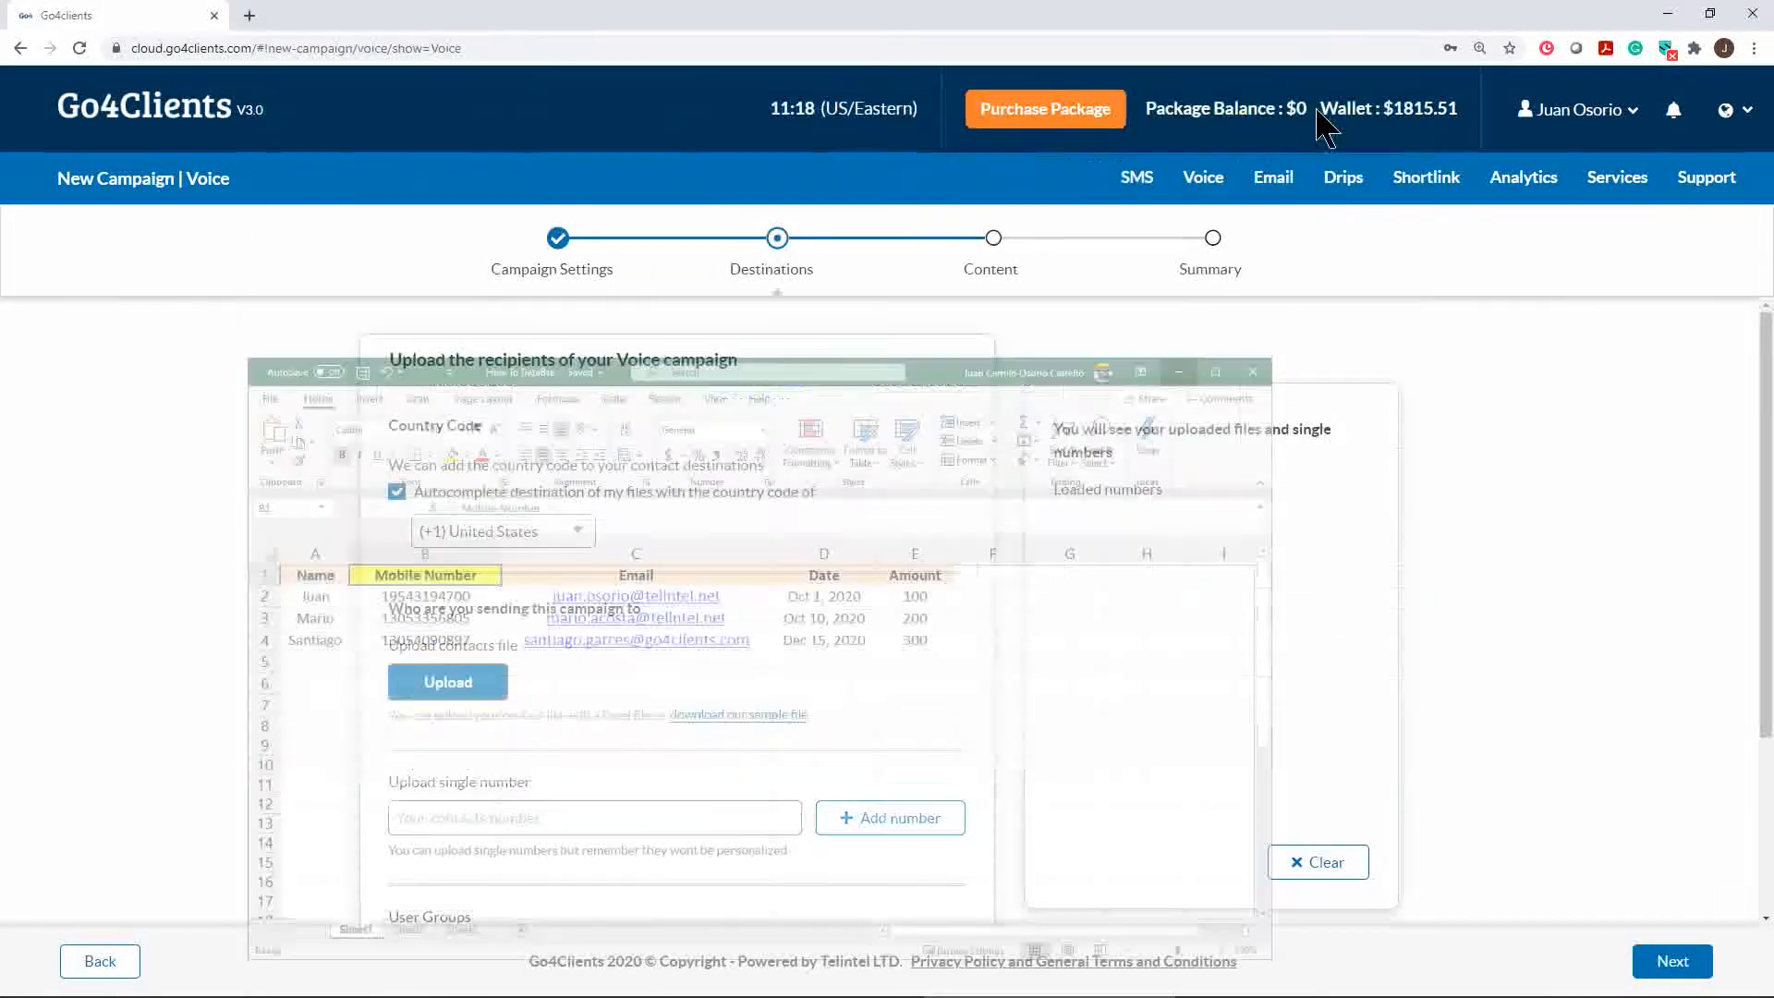
Upload How To DataBse.xlsx as recipients, leaving duplicate messages disallowed
click(435, 688)
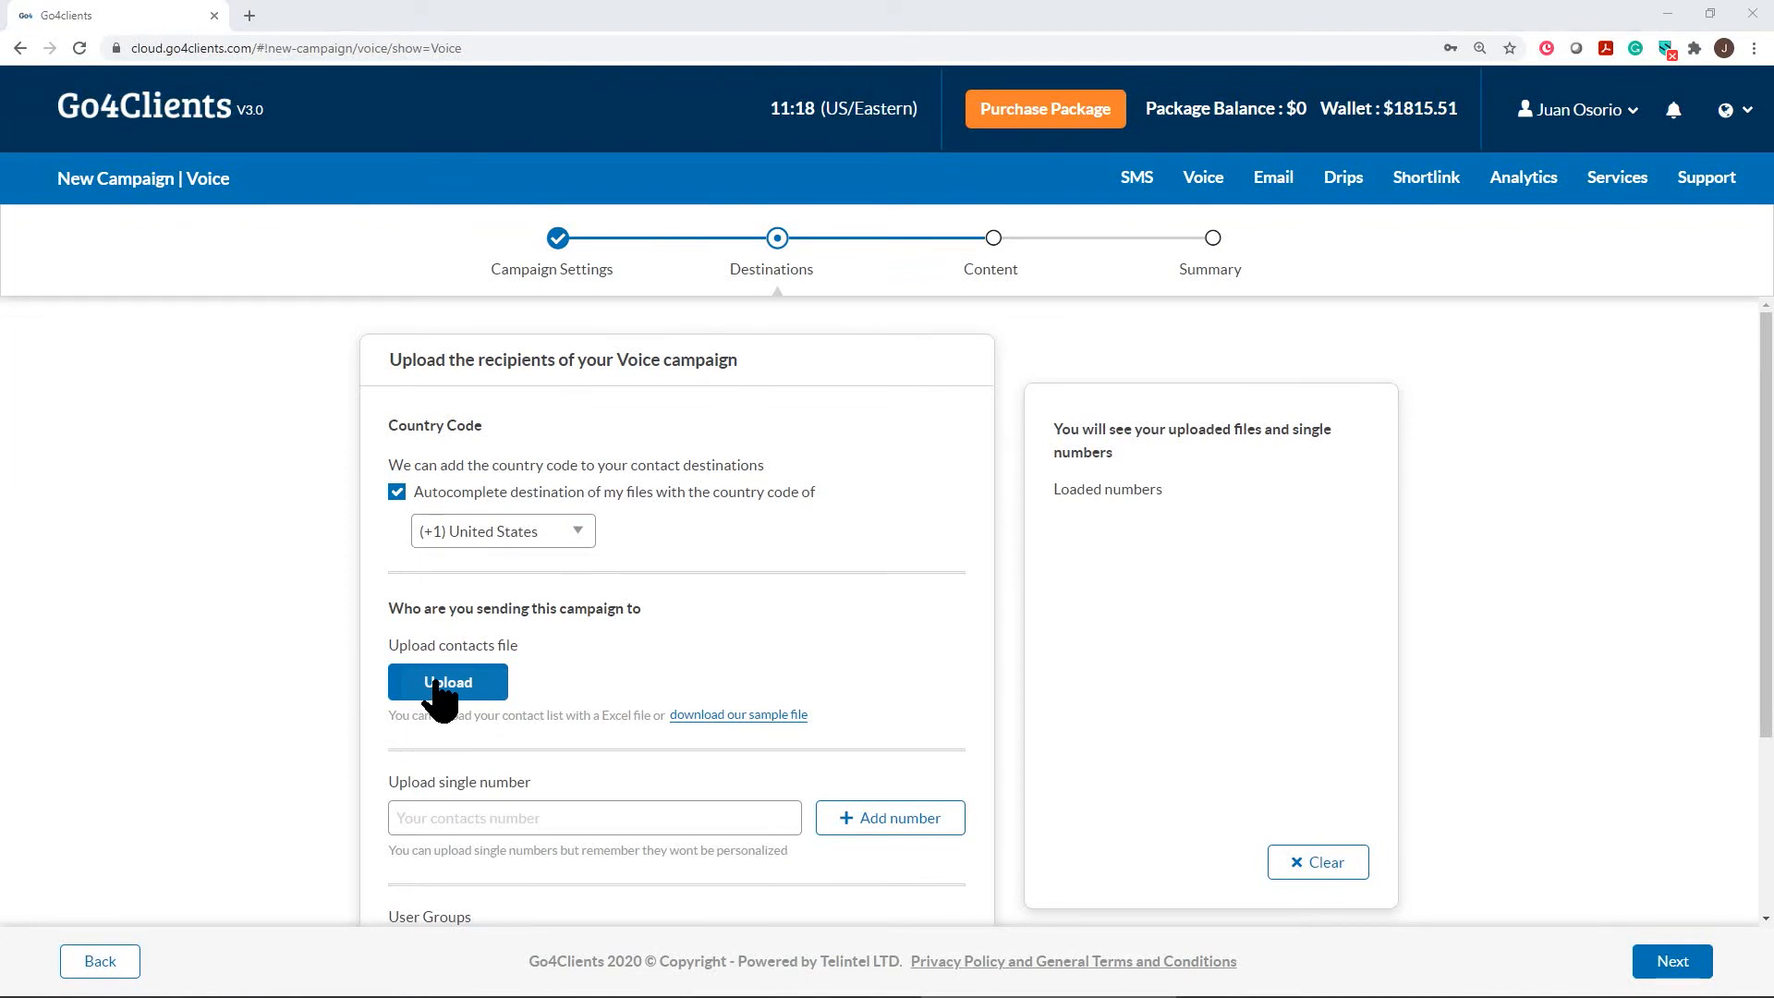
double_click(229, 134)
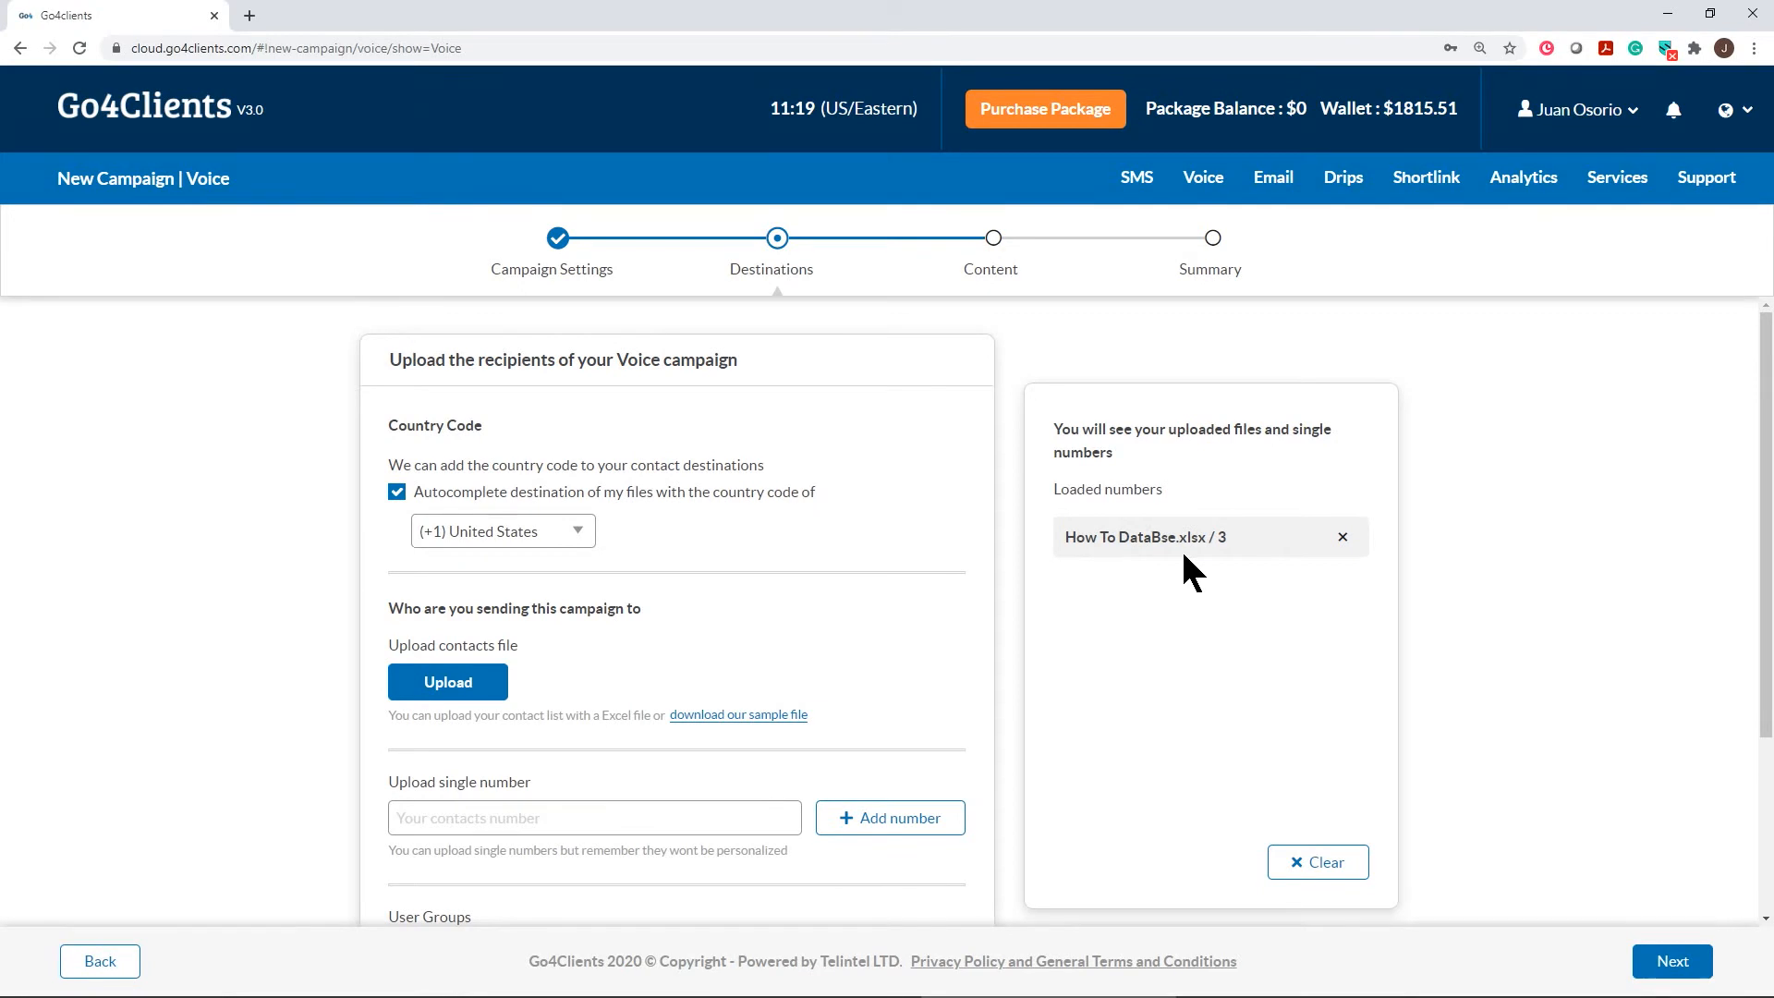
scroll(1243, 647, down, 3)
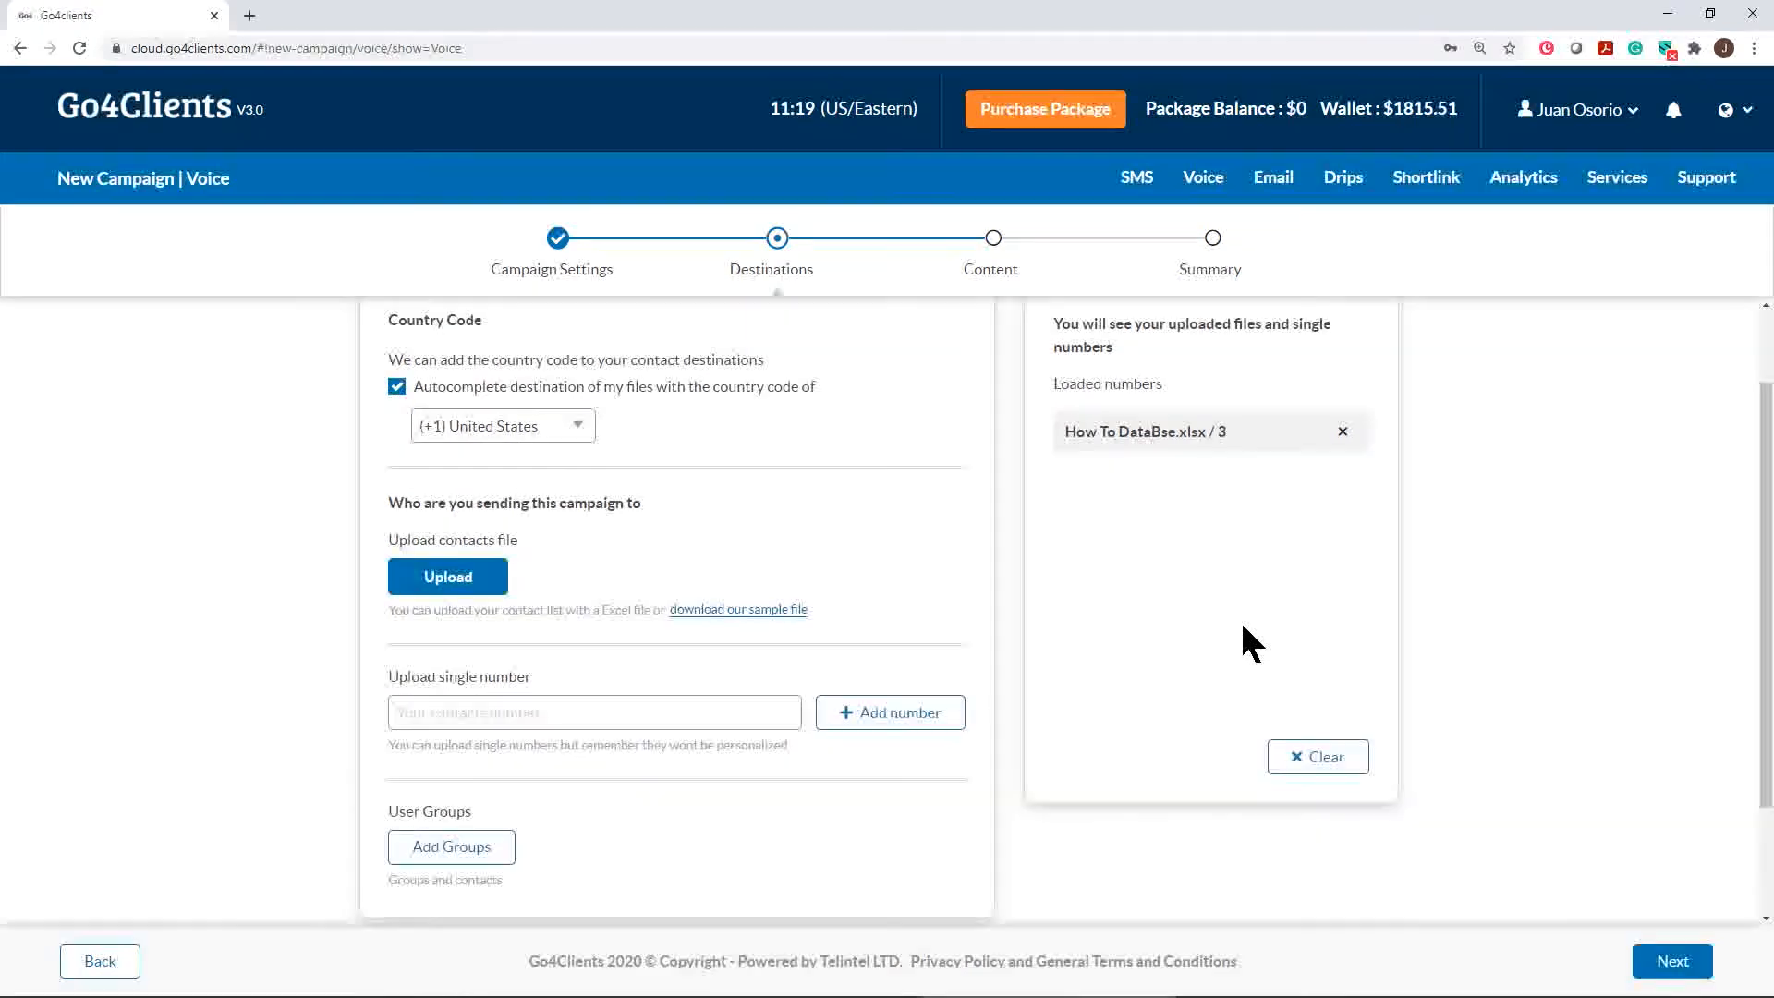
click(505, 559)
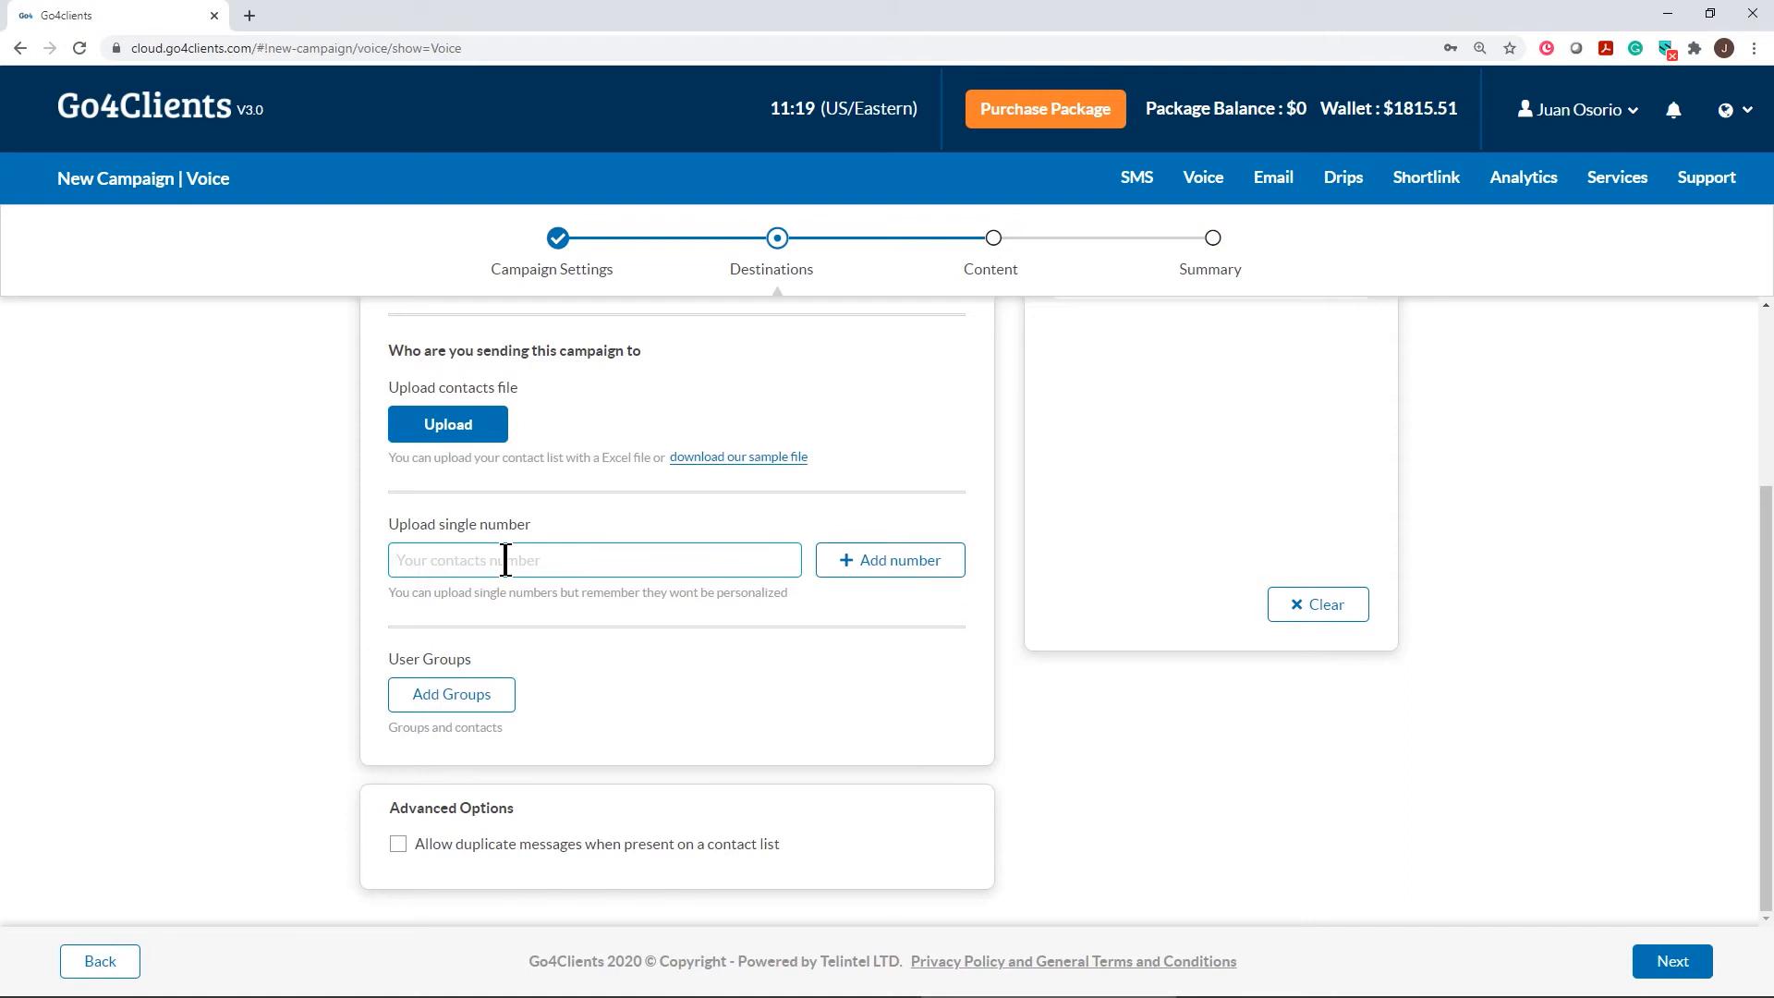
click(397, 844)
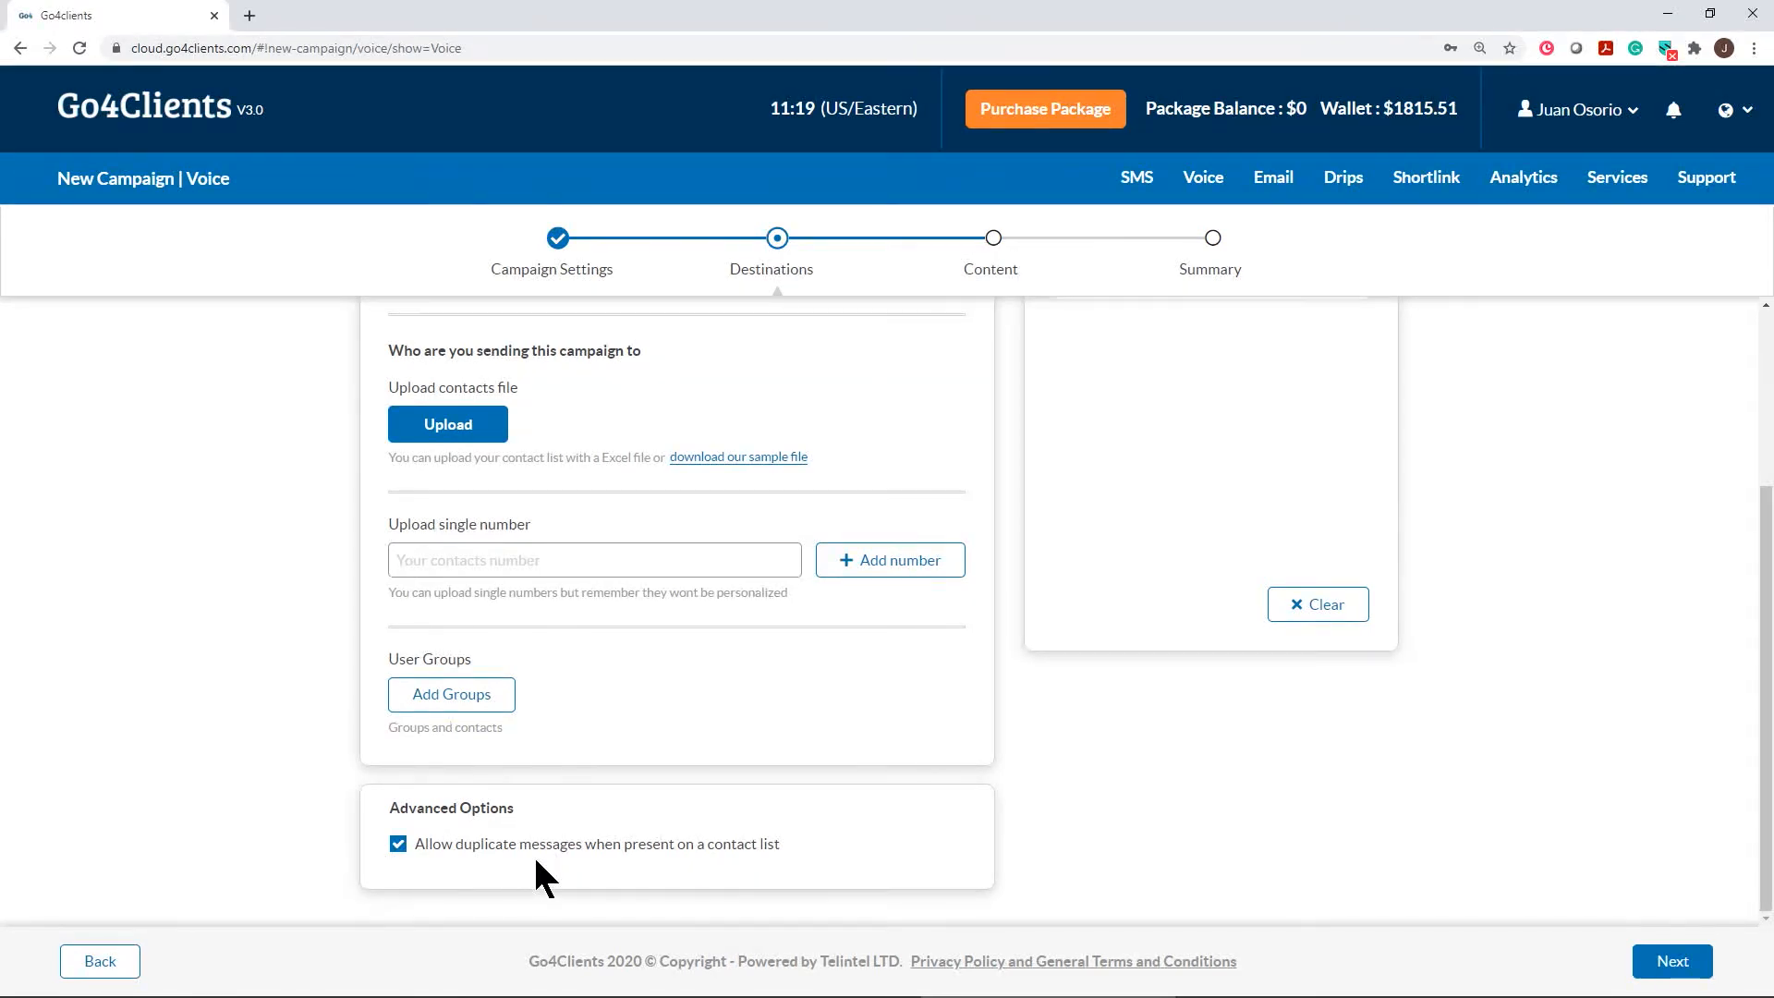
click(398, 844)
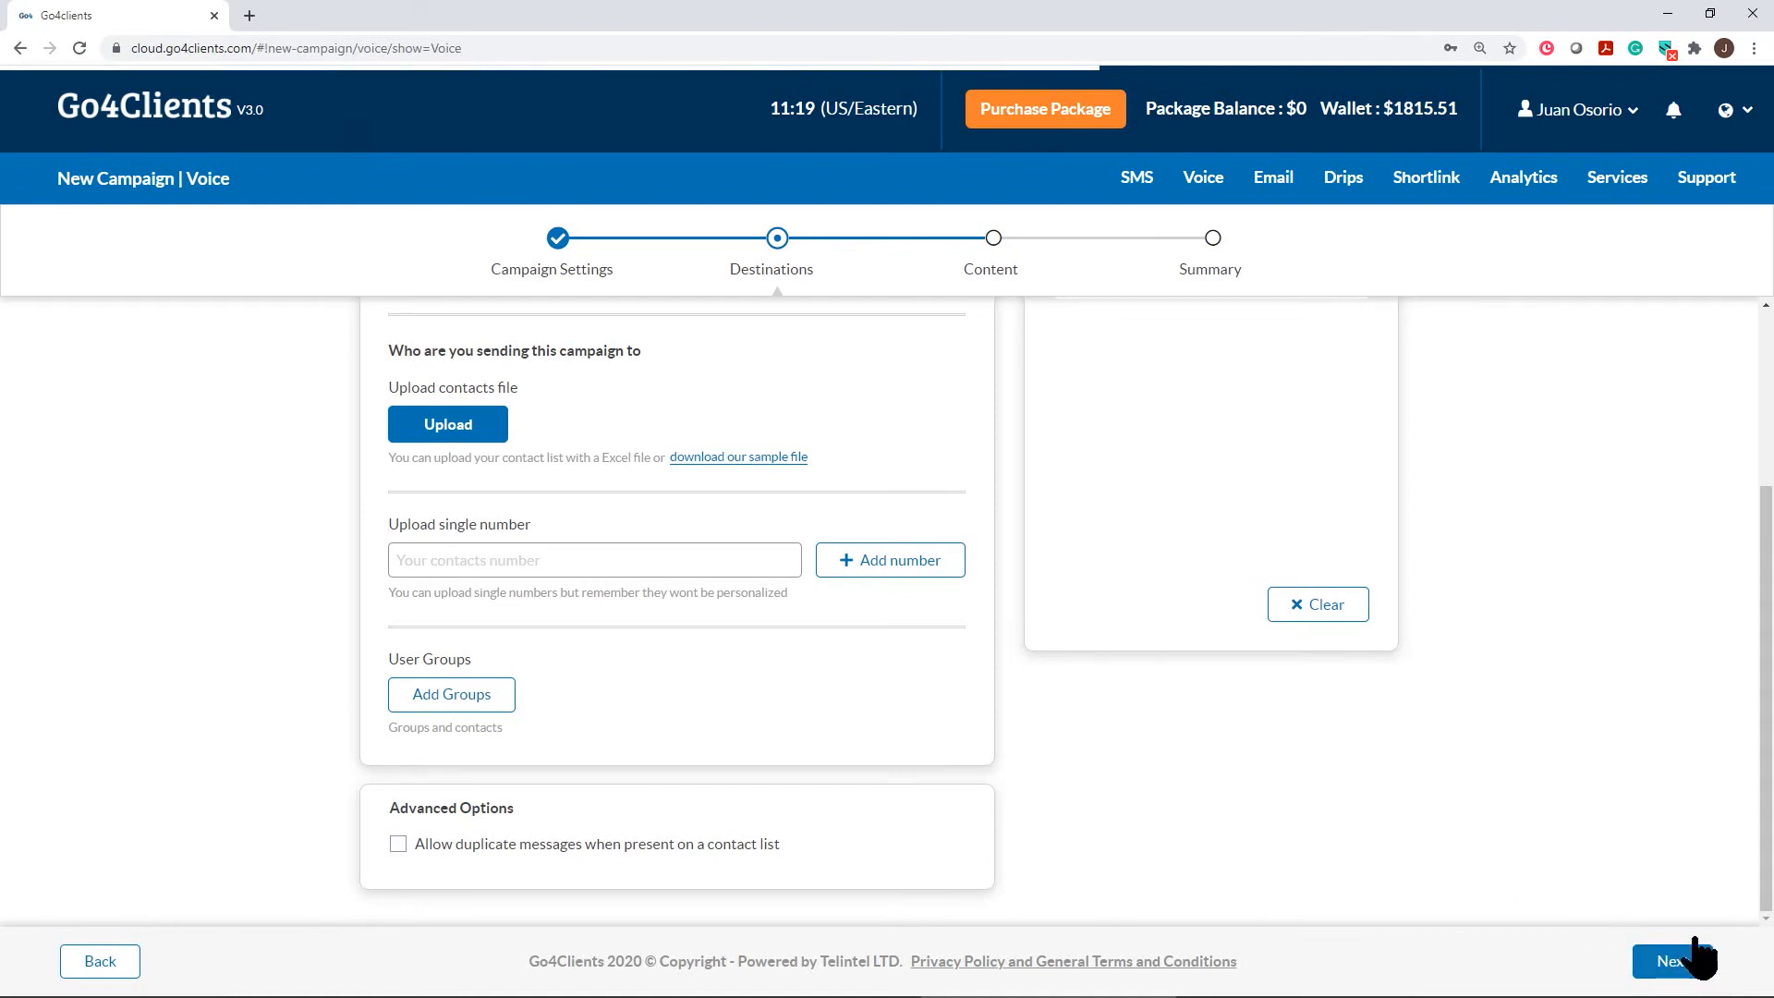
Advance to the Content step, select Promo Audio and play its preview
click(1673, 961)
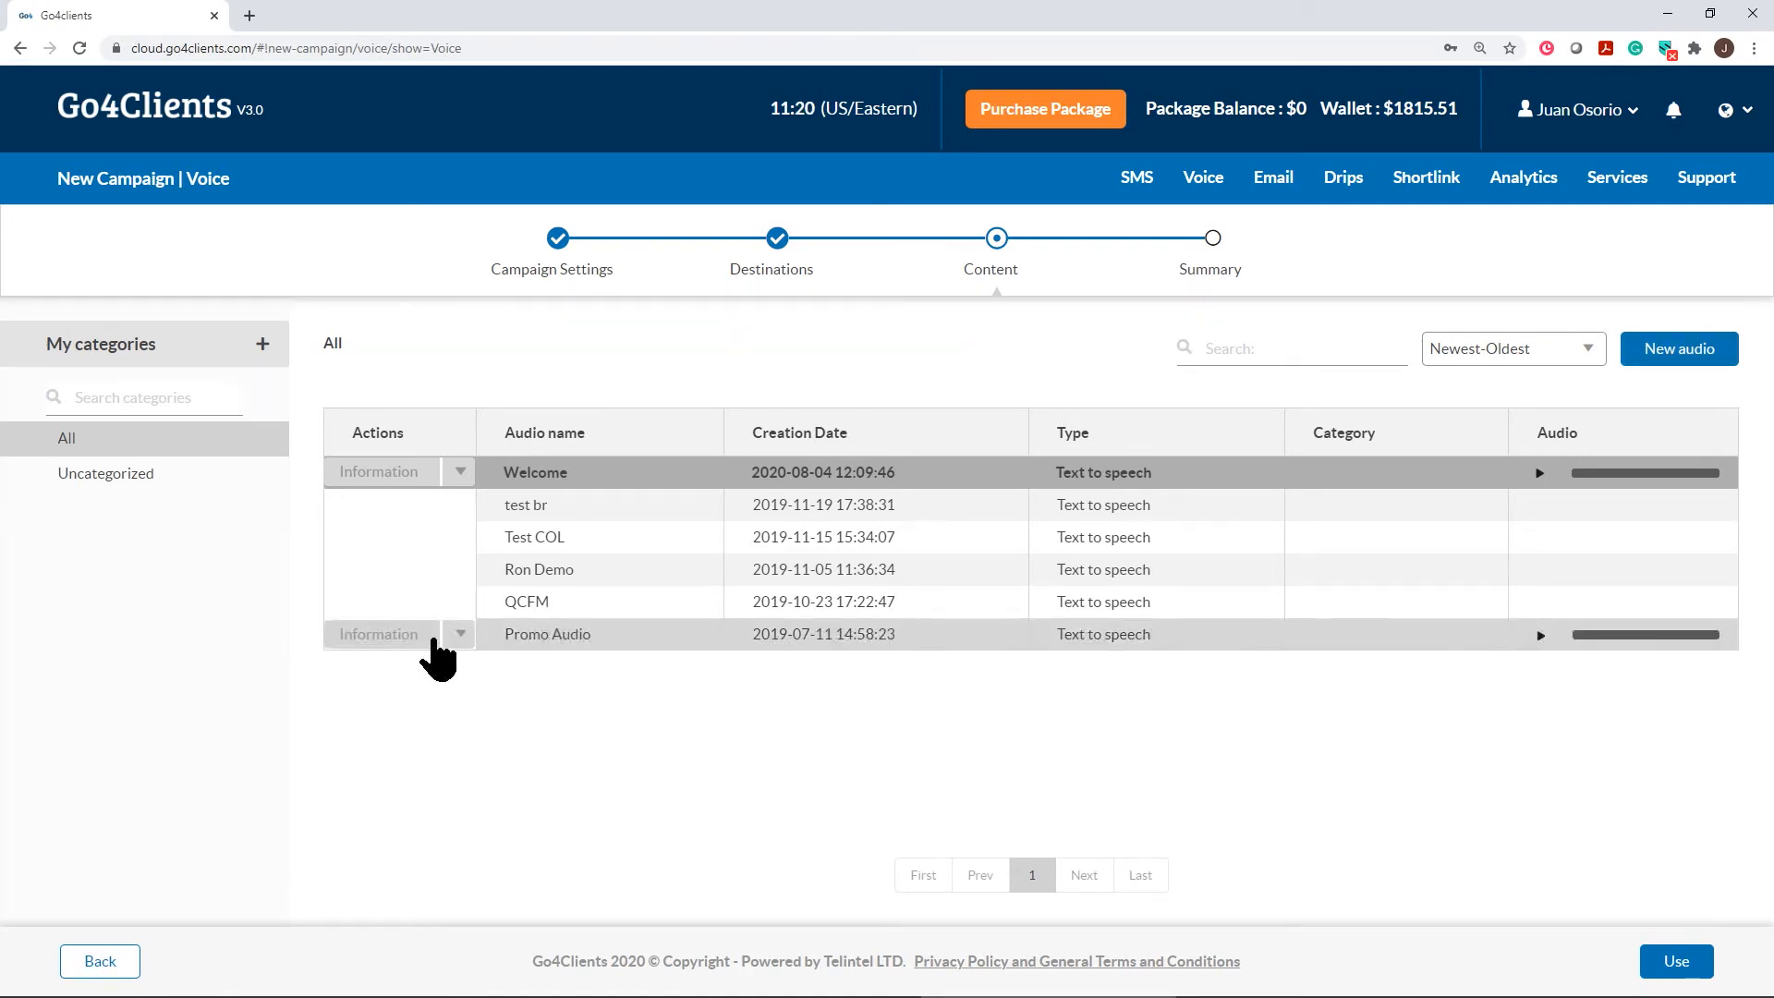
click(545, 638)
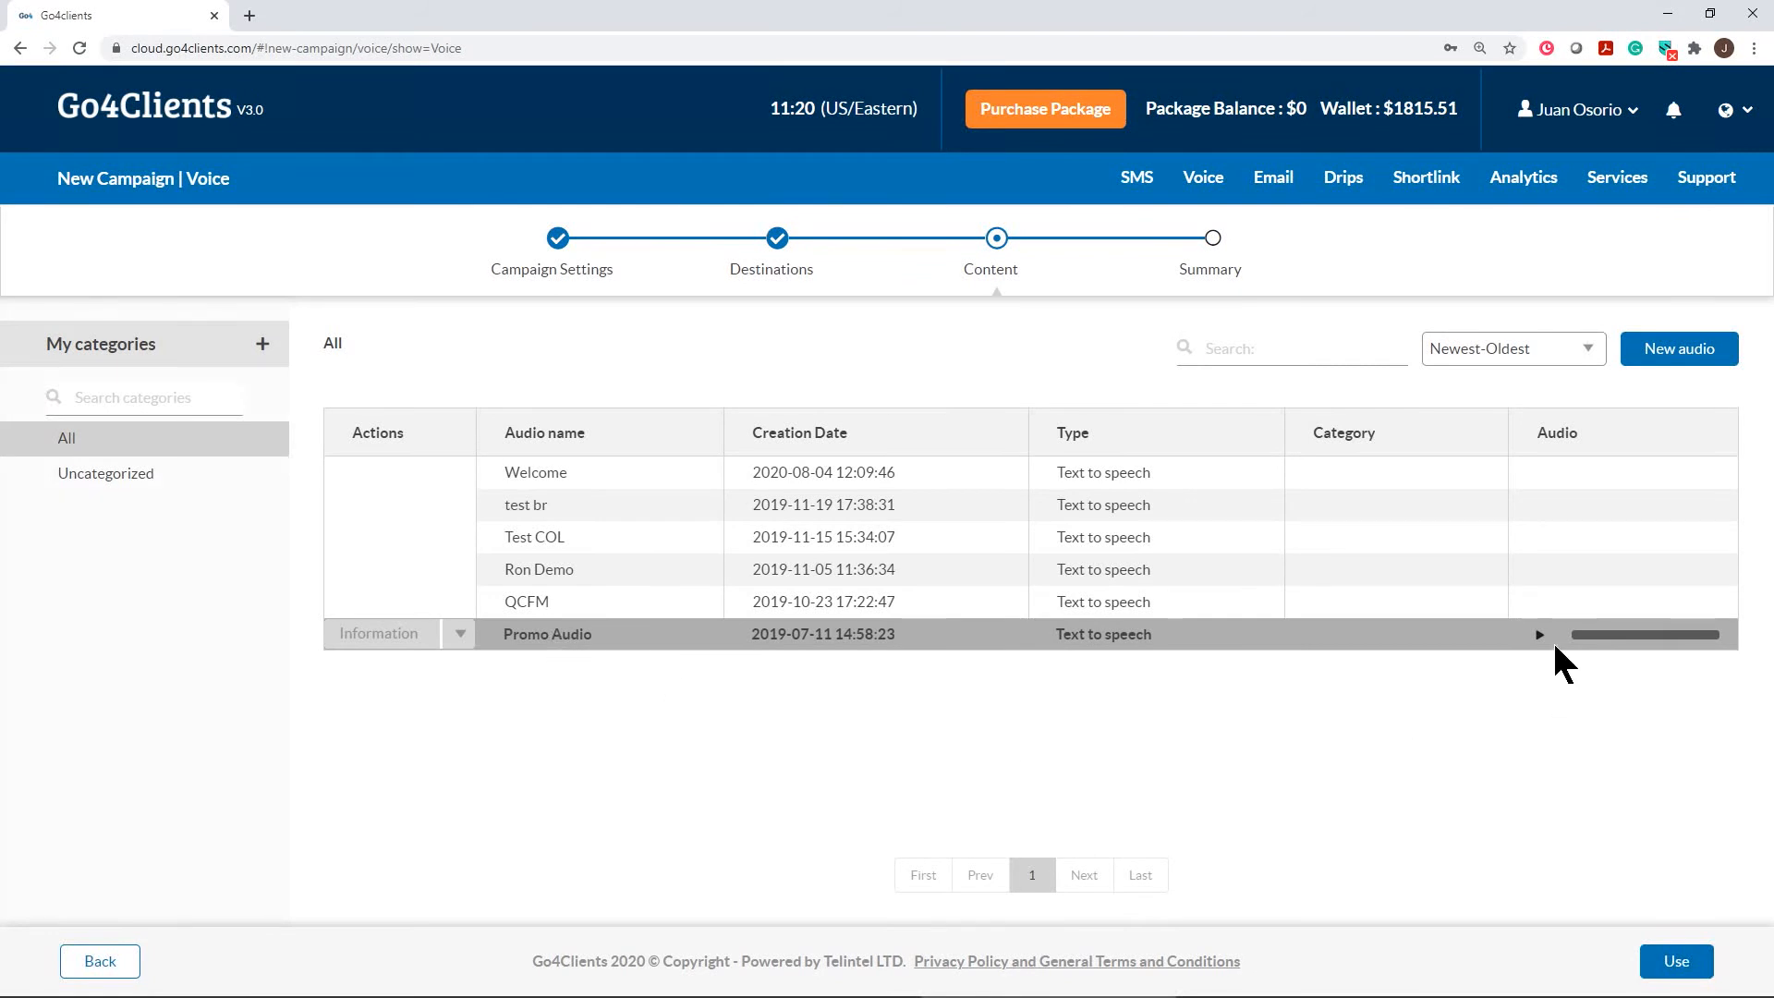
click(1538, 633)
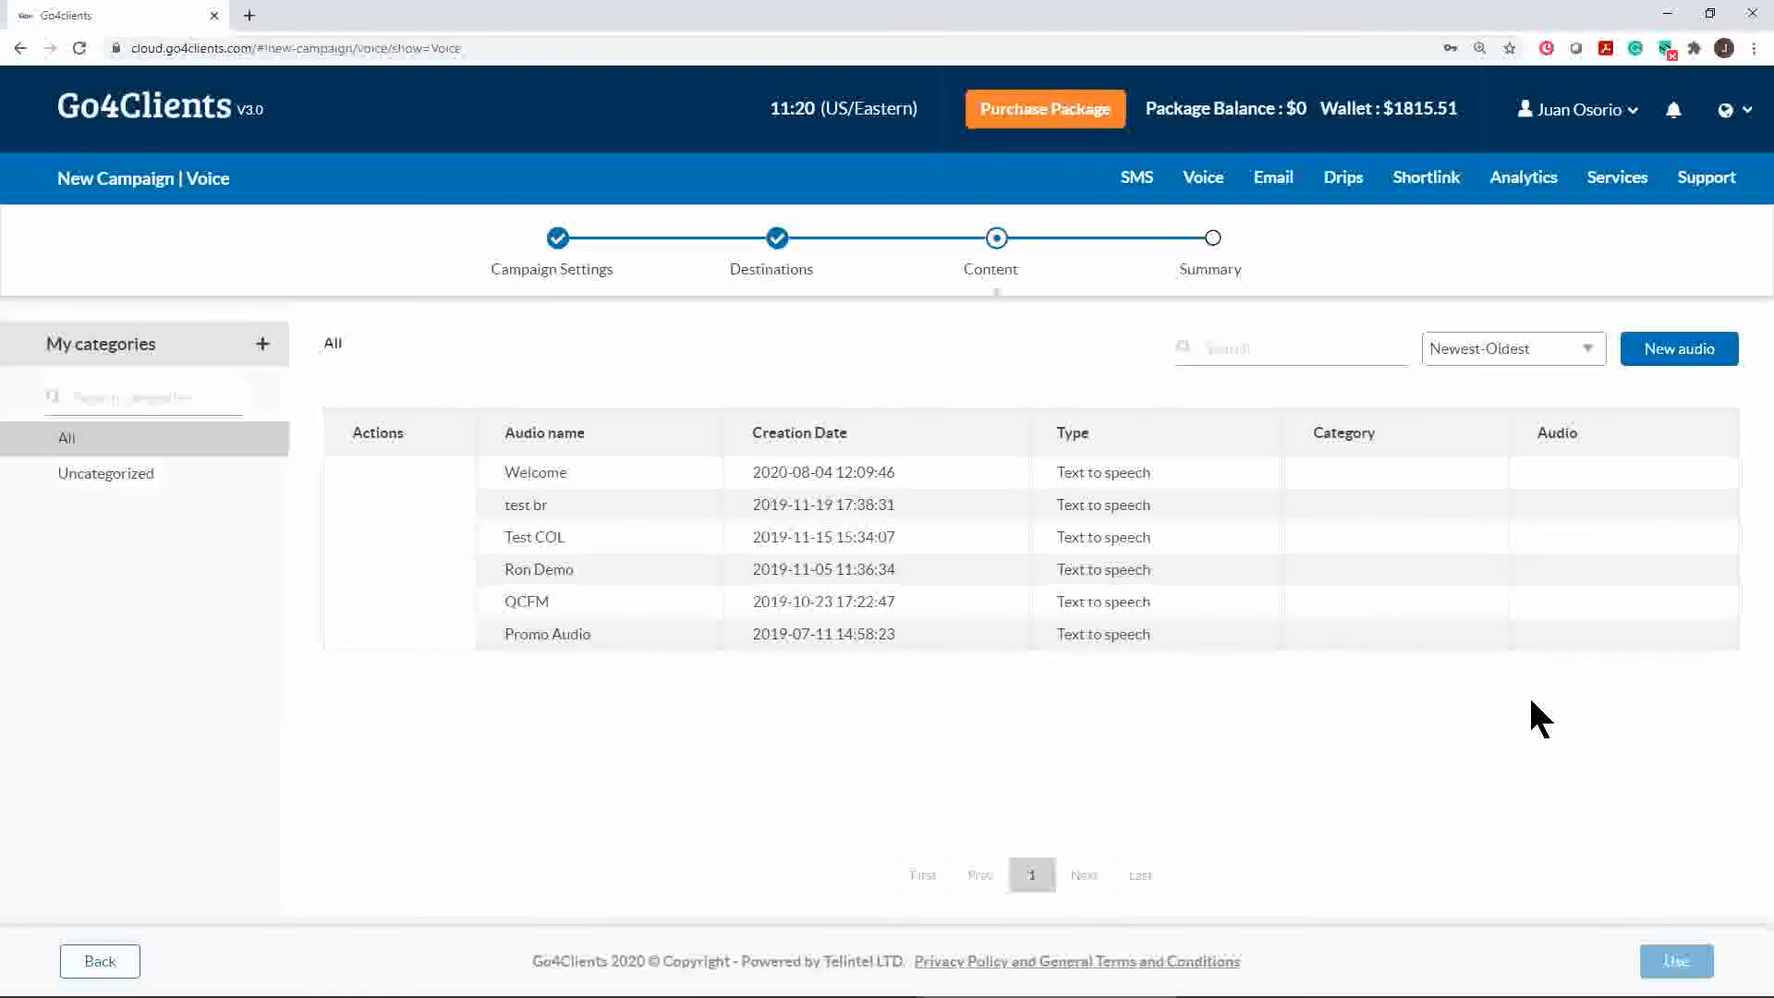
click(1539, 635)
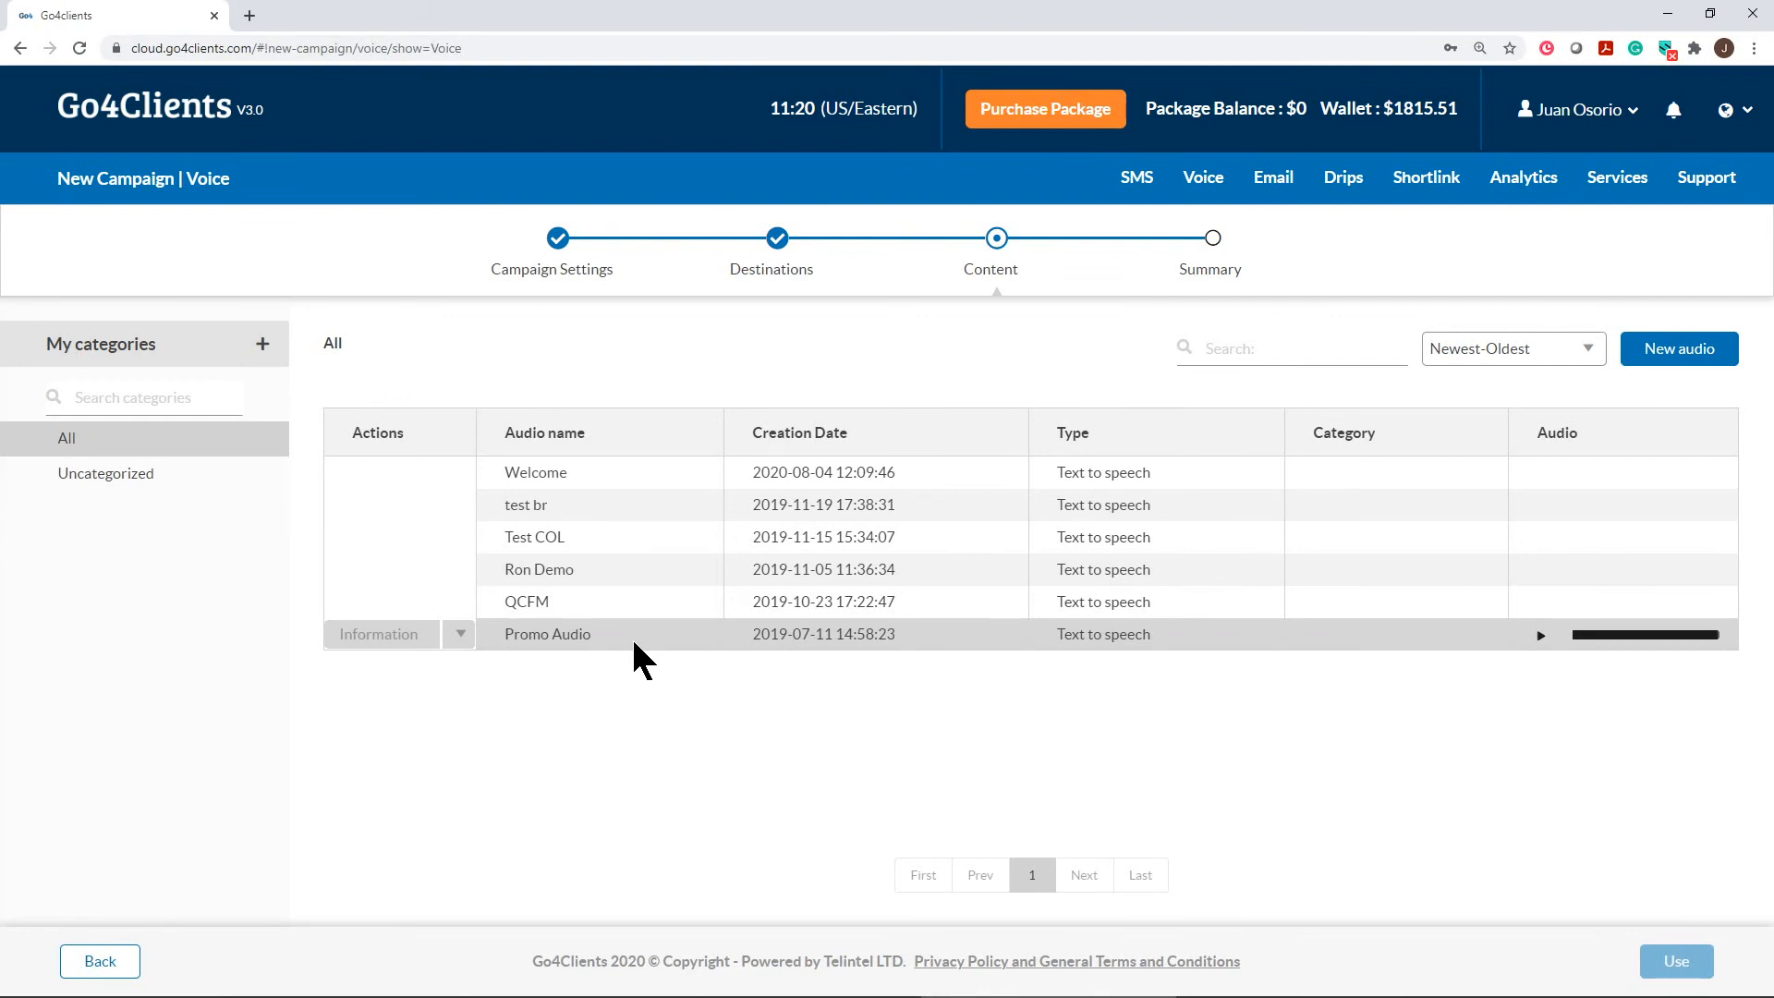
click(591, 985)
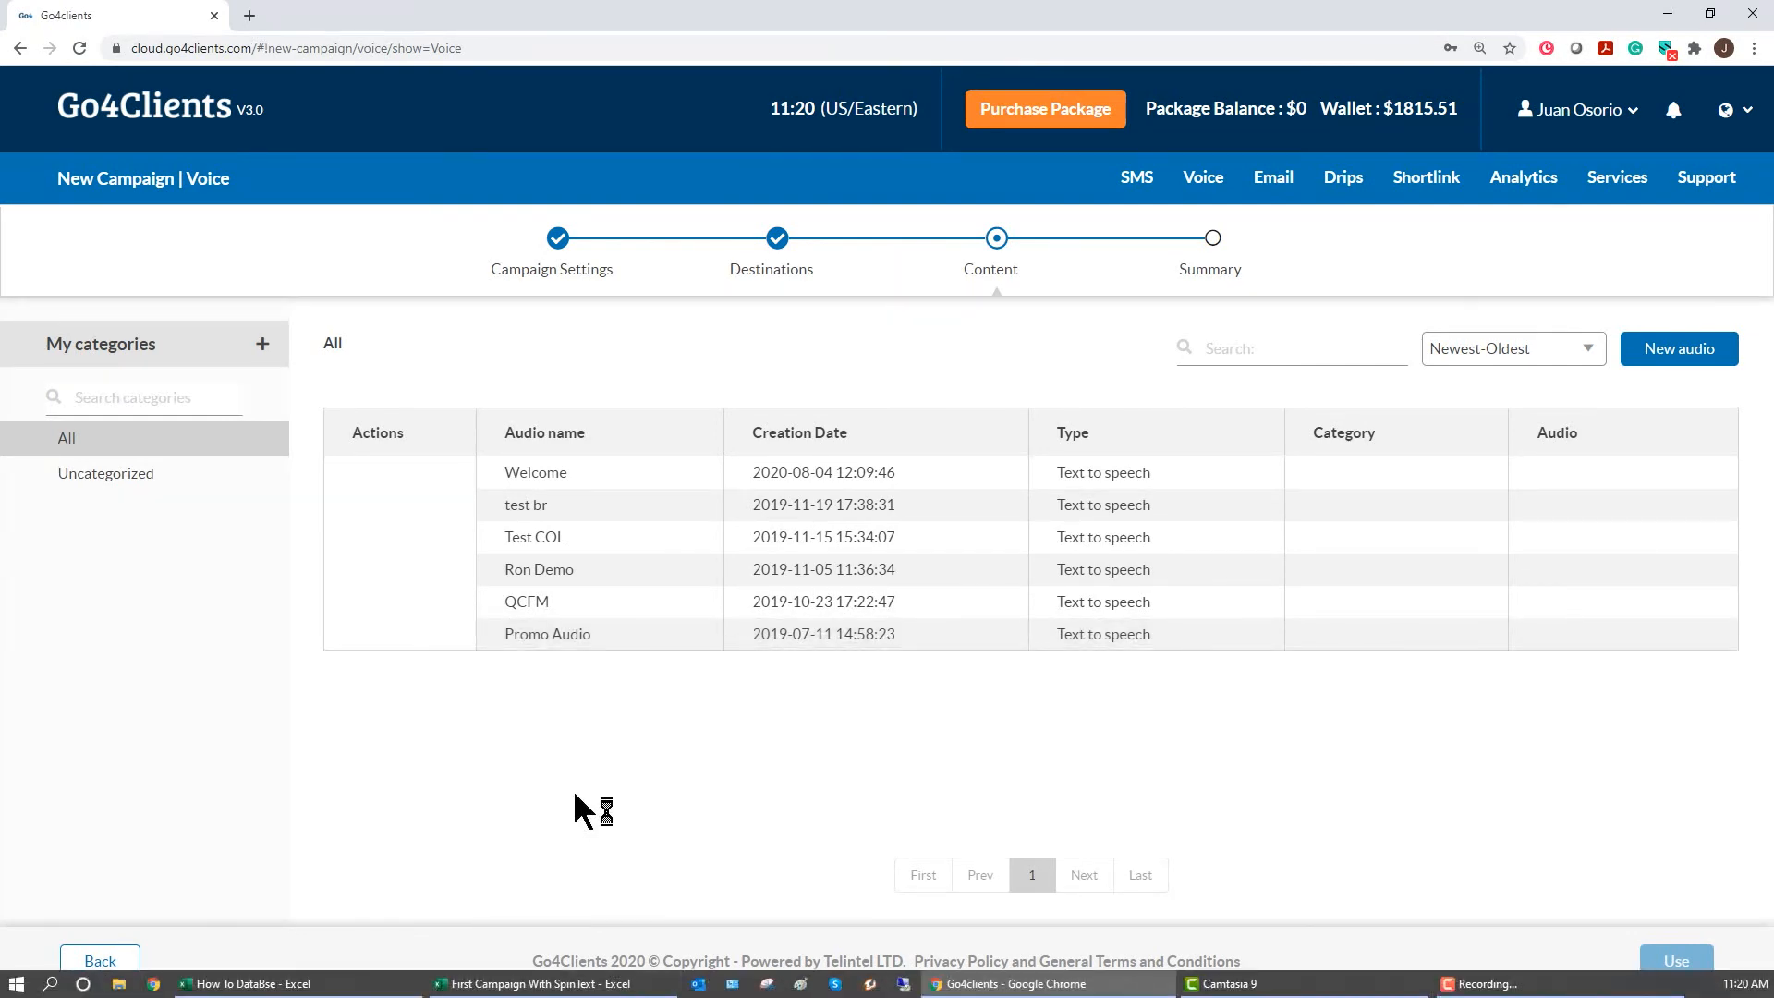
click(329, 985)
click(447, 574)
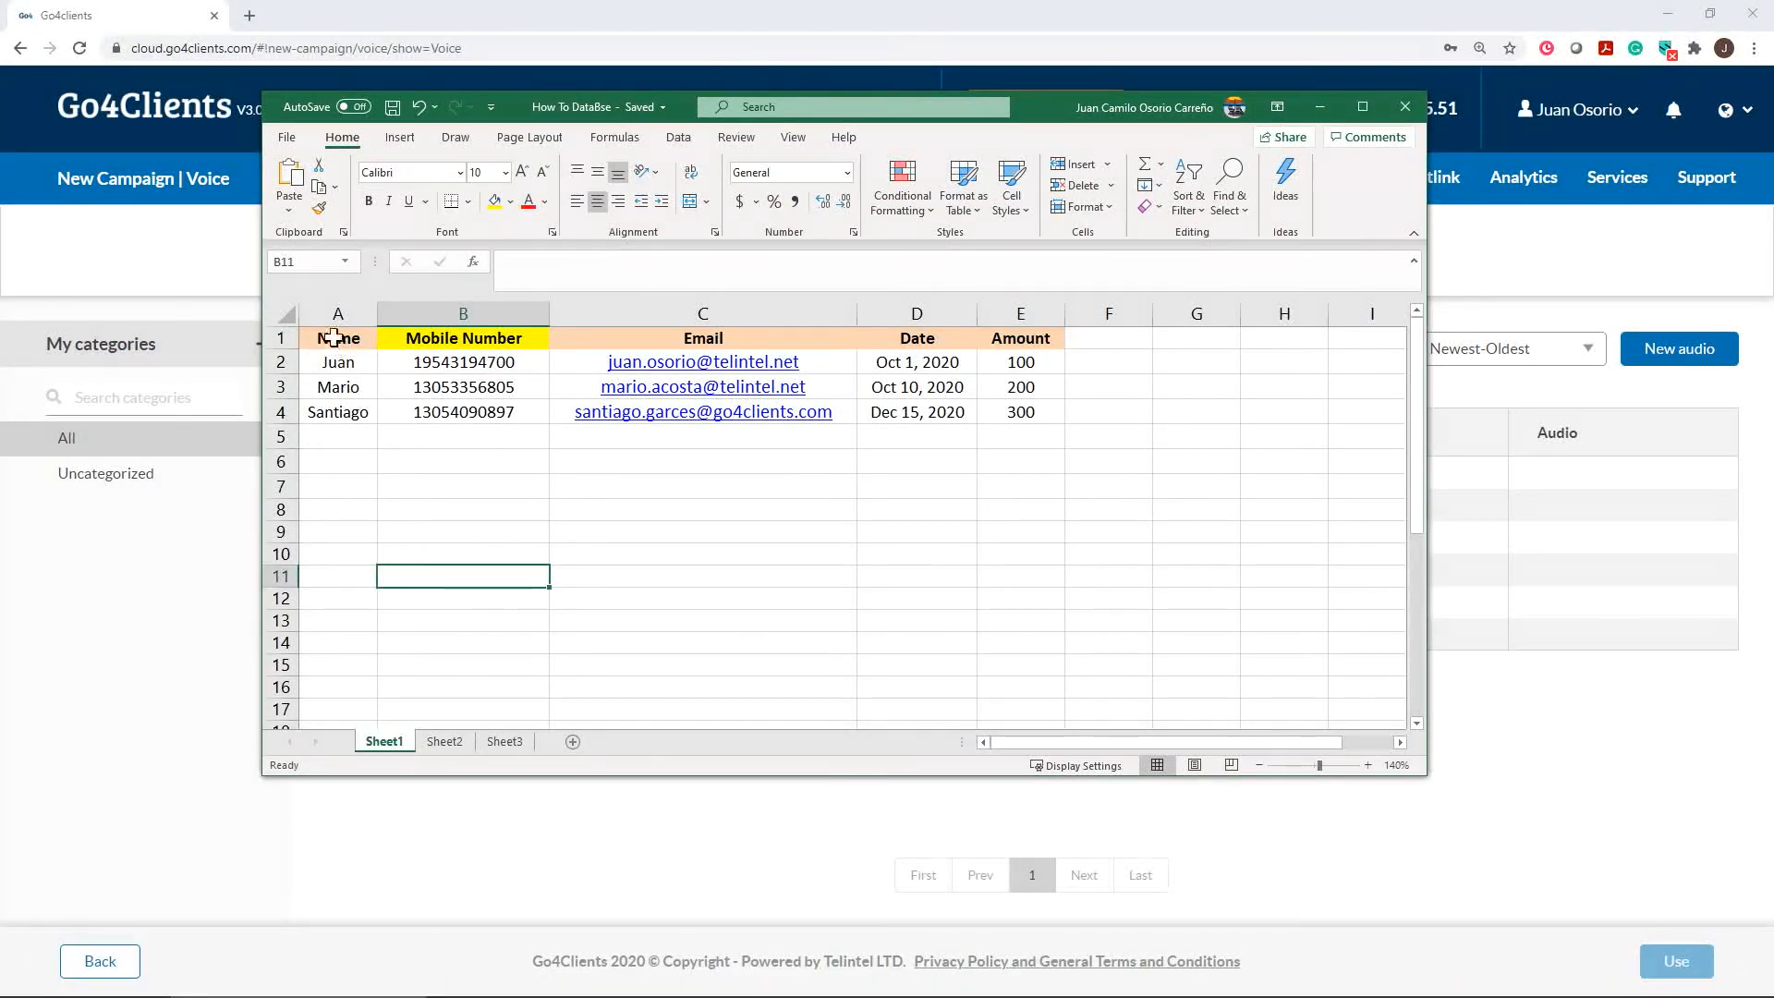
click(334, 363)
click(336, 388)
click(341, 416)
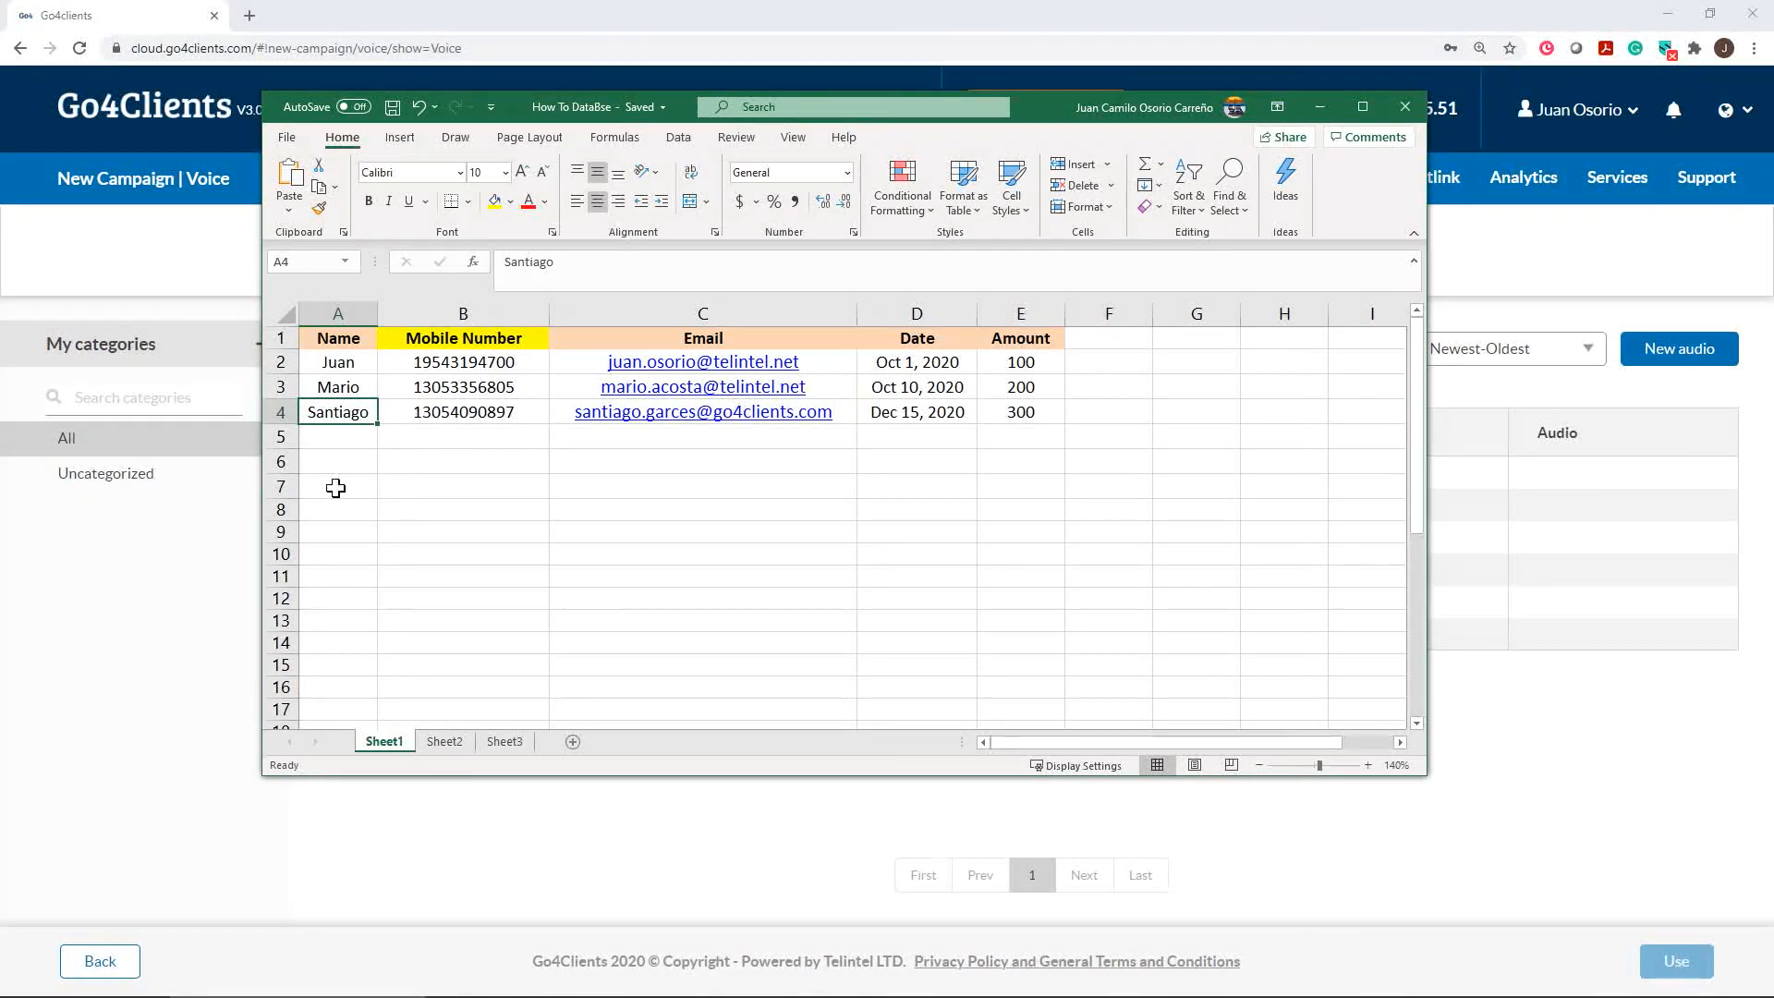
click(1319, 109)
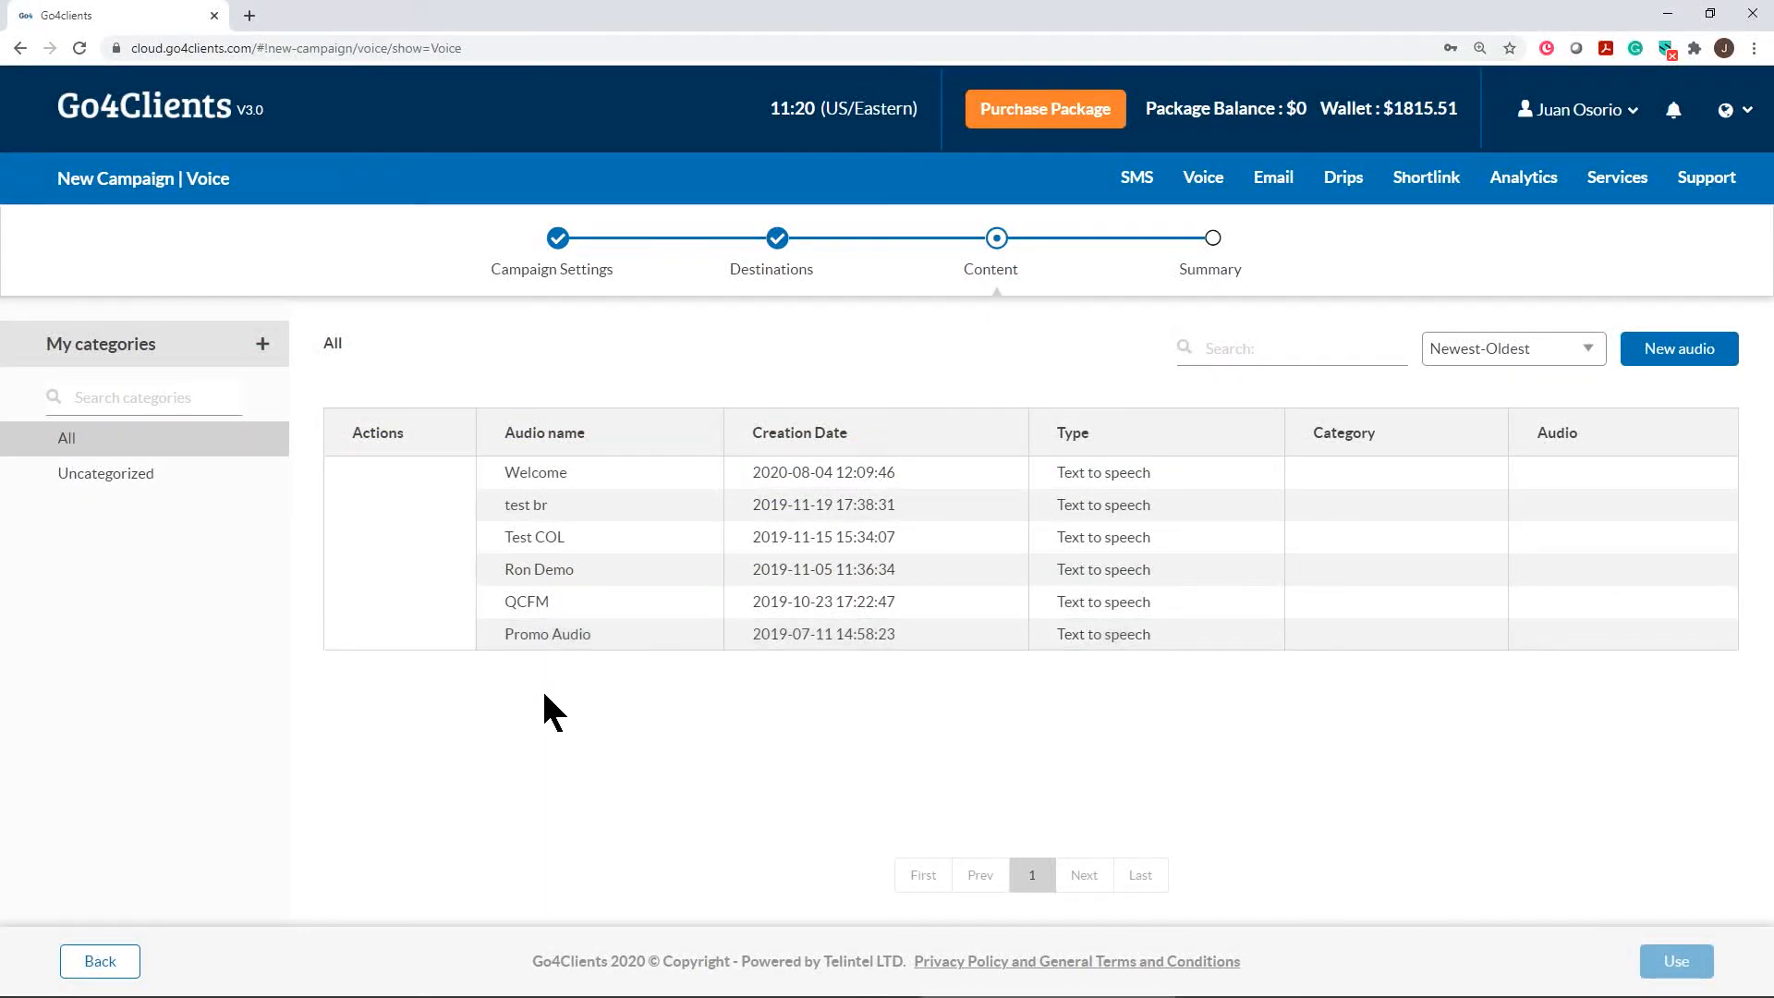
Use Promo Audio as the content, scroll through the summary, and open the Send Test form
click(614, 631)
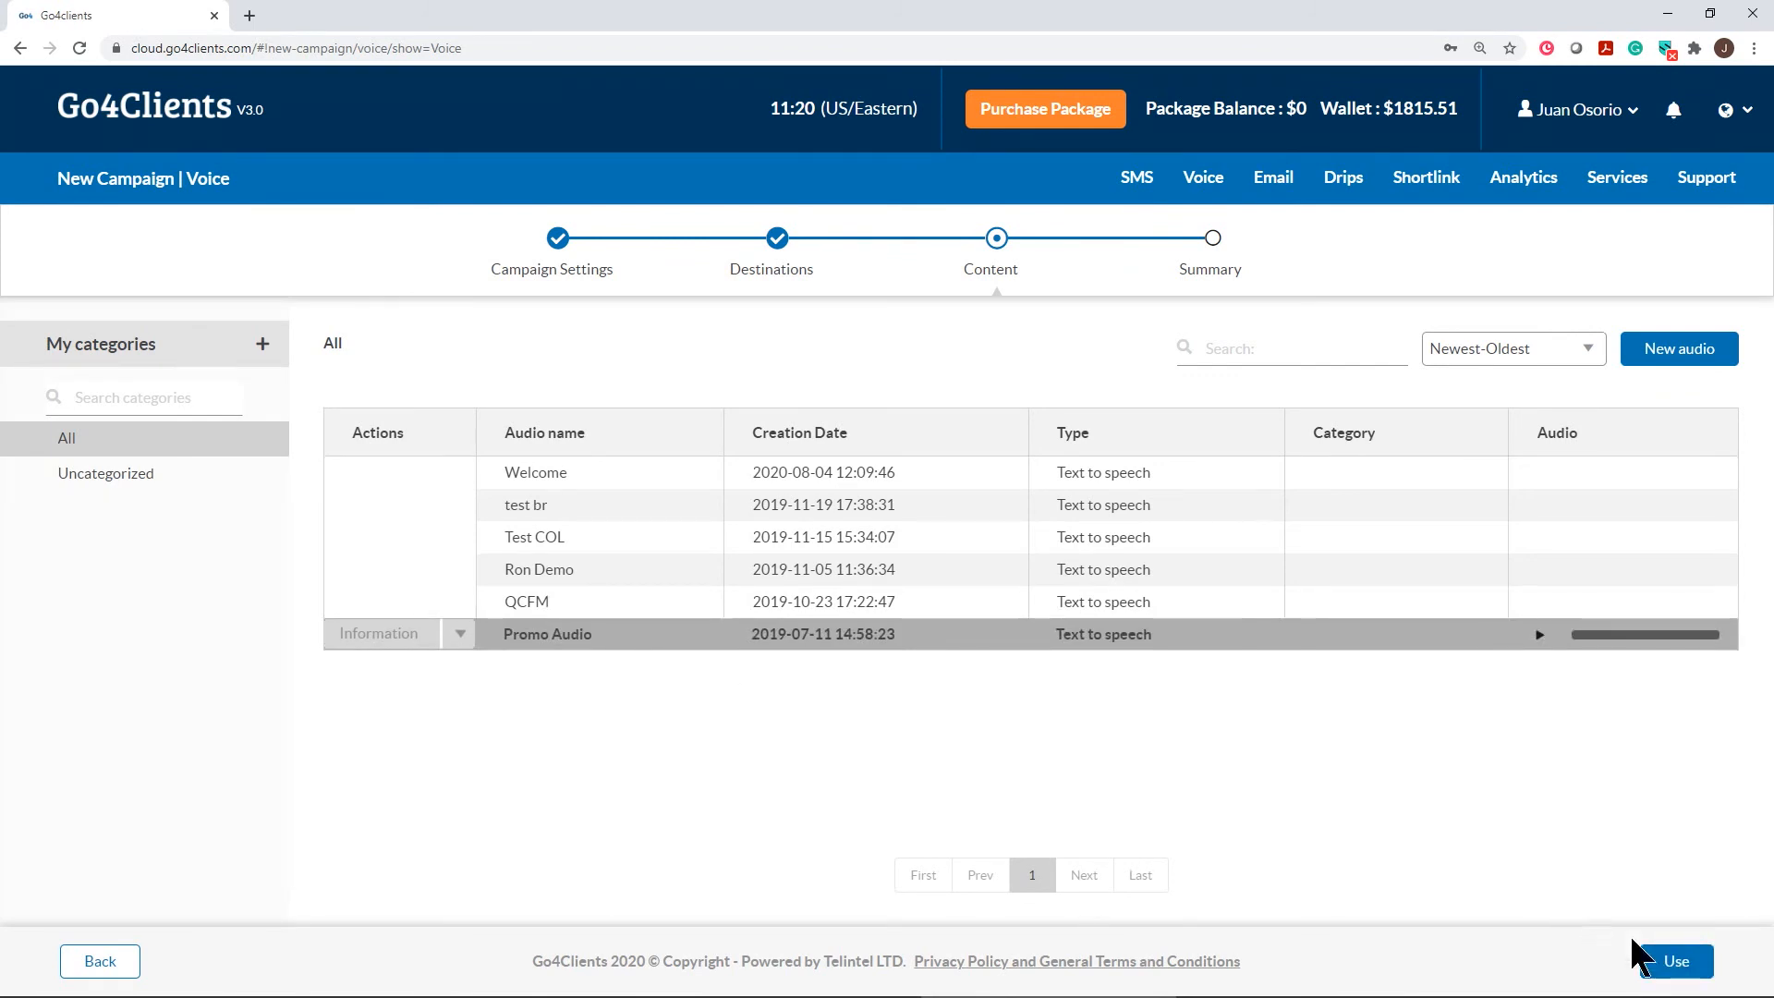
click(1678, 961)
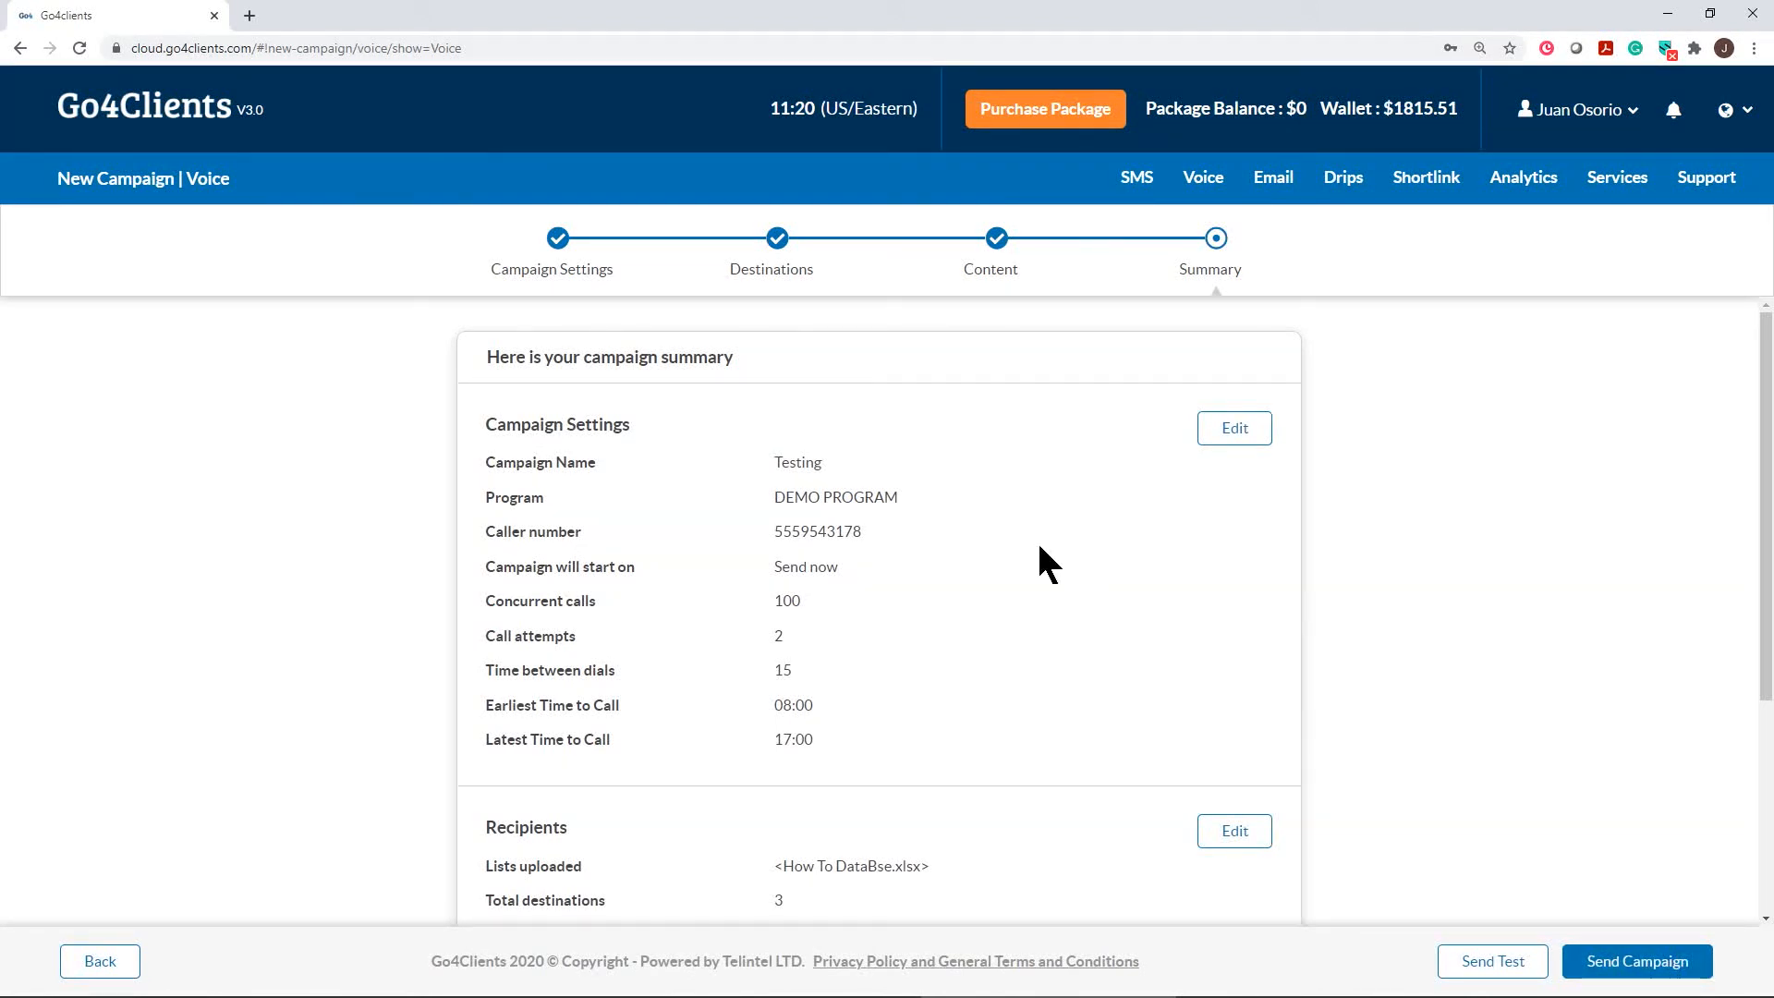
scroll(1039, 561, down, 2)
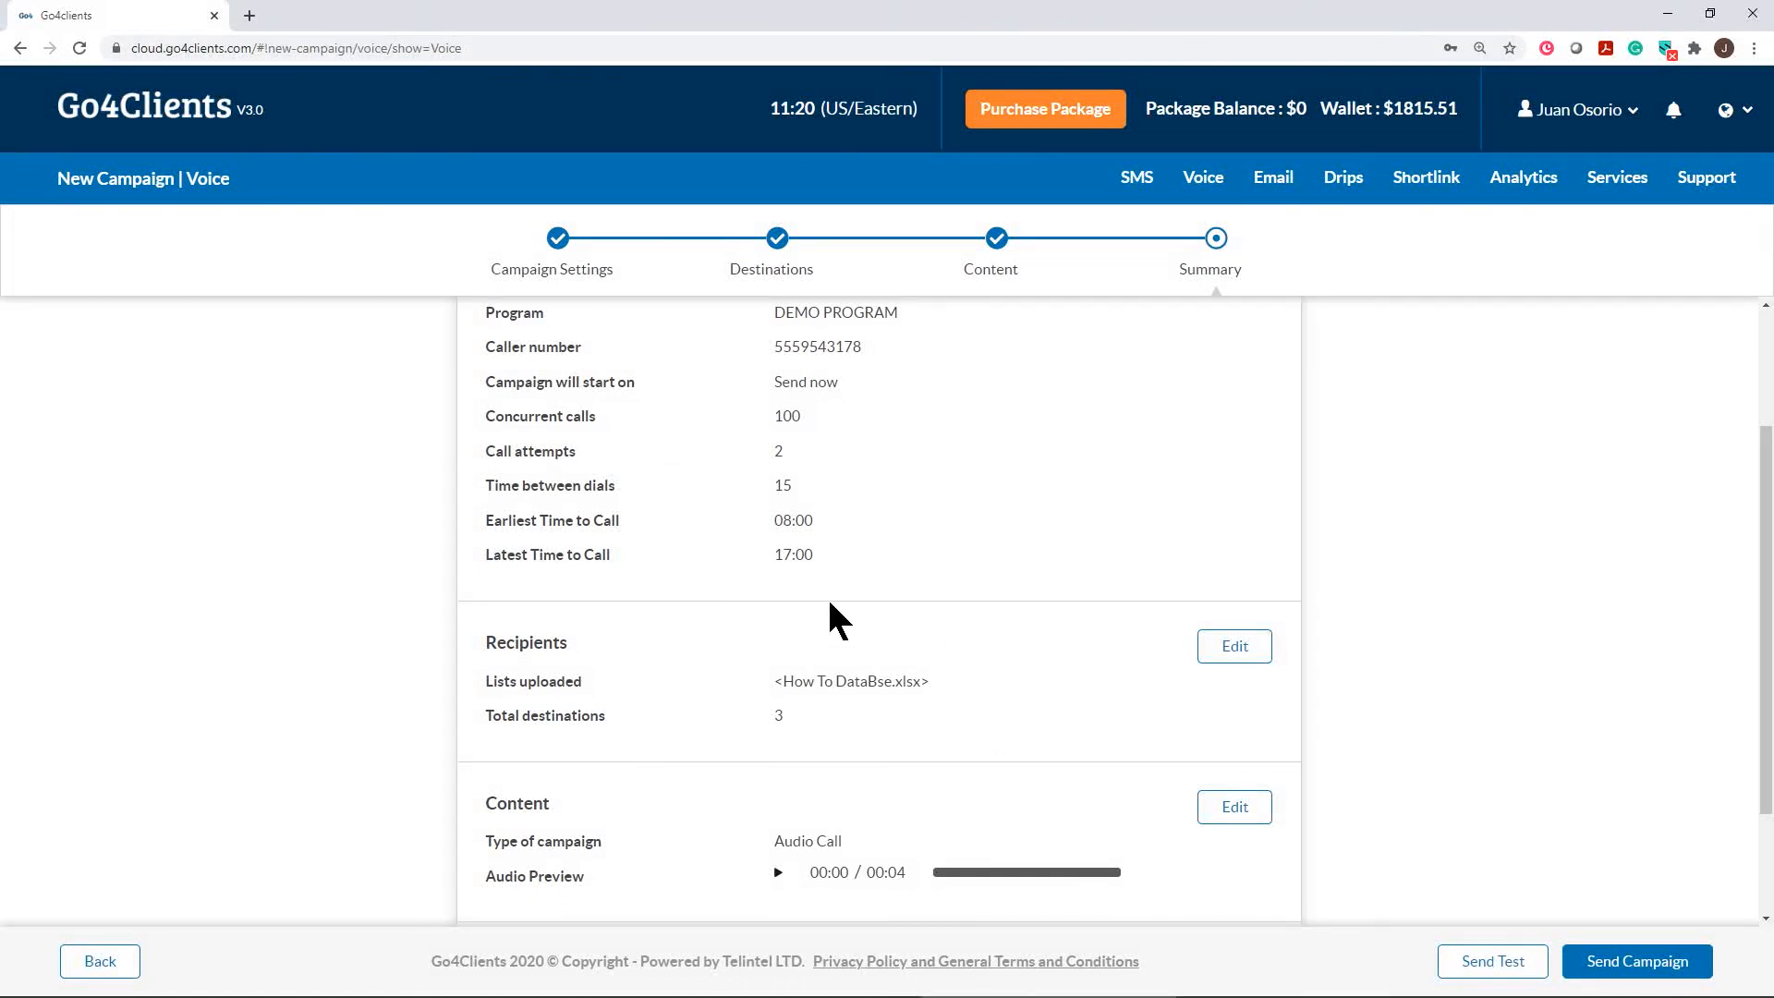
scroll(859, 554, up, 2)
scroll(897, 549, down, 3)
scroll(933, 490, down, 1)
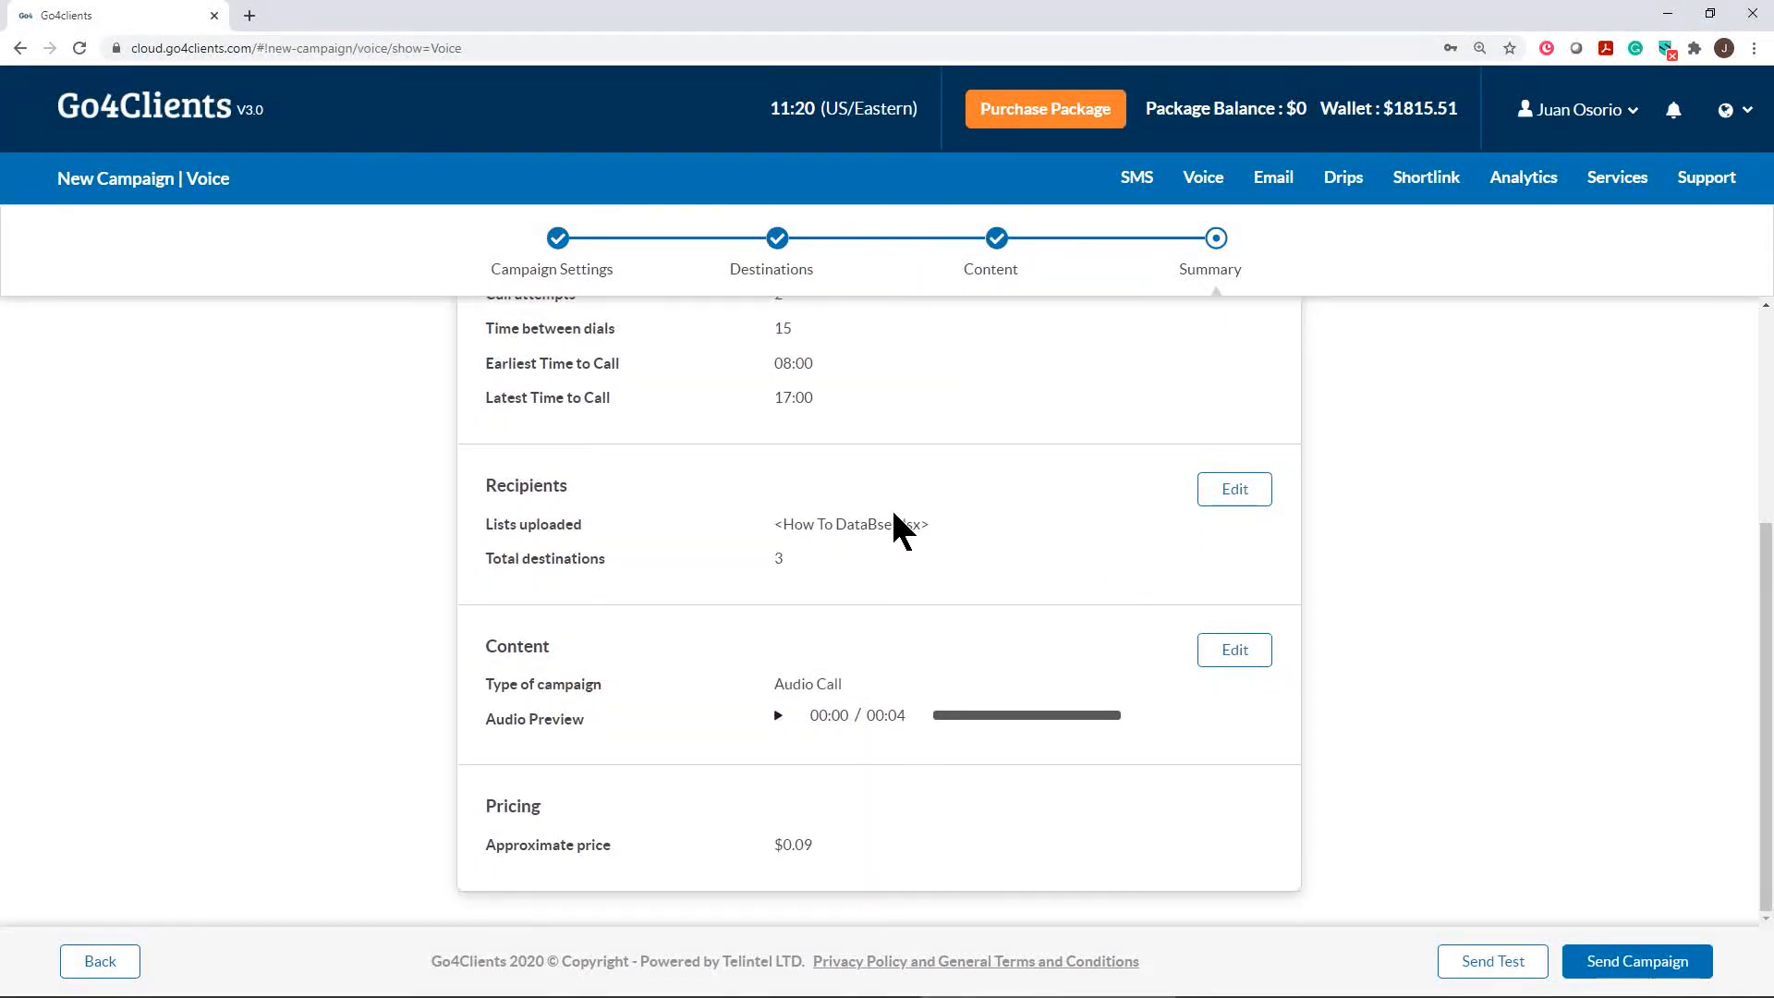
click(1498, 963)
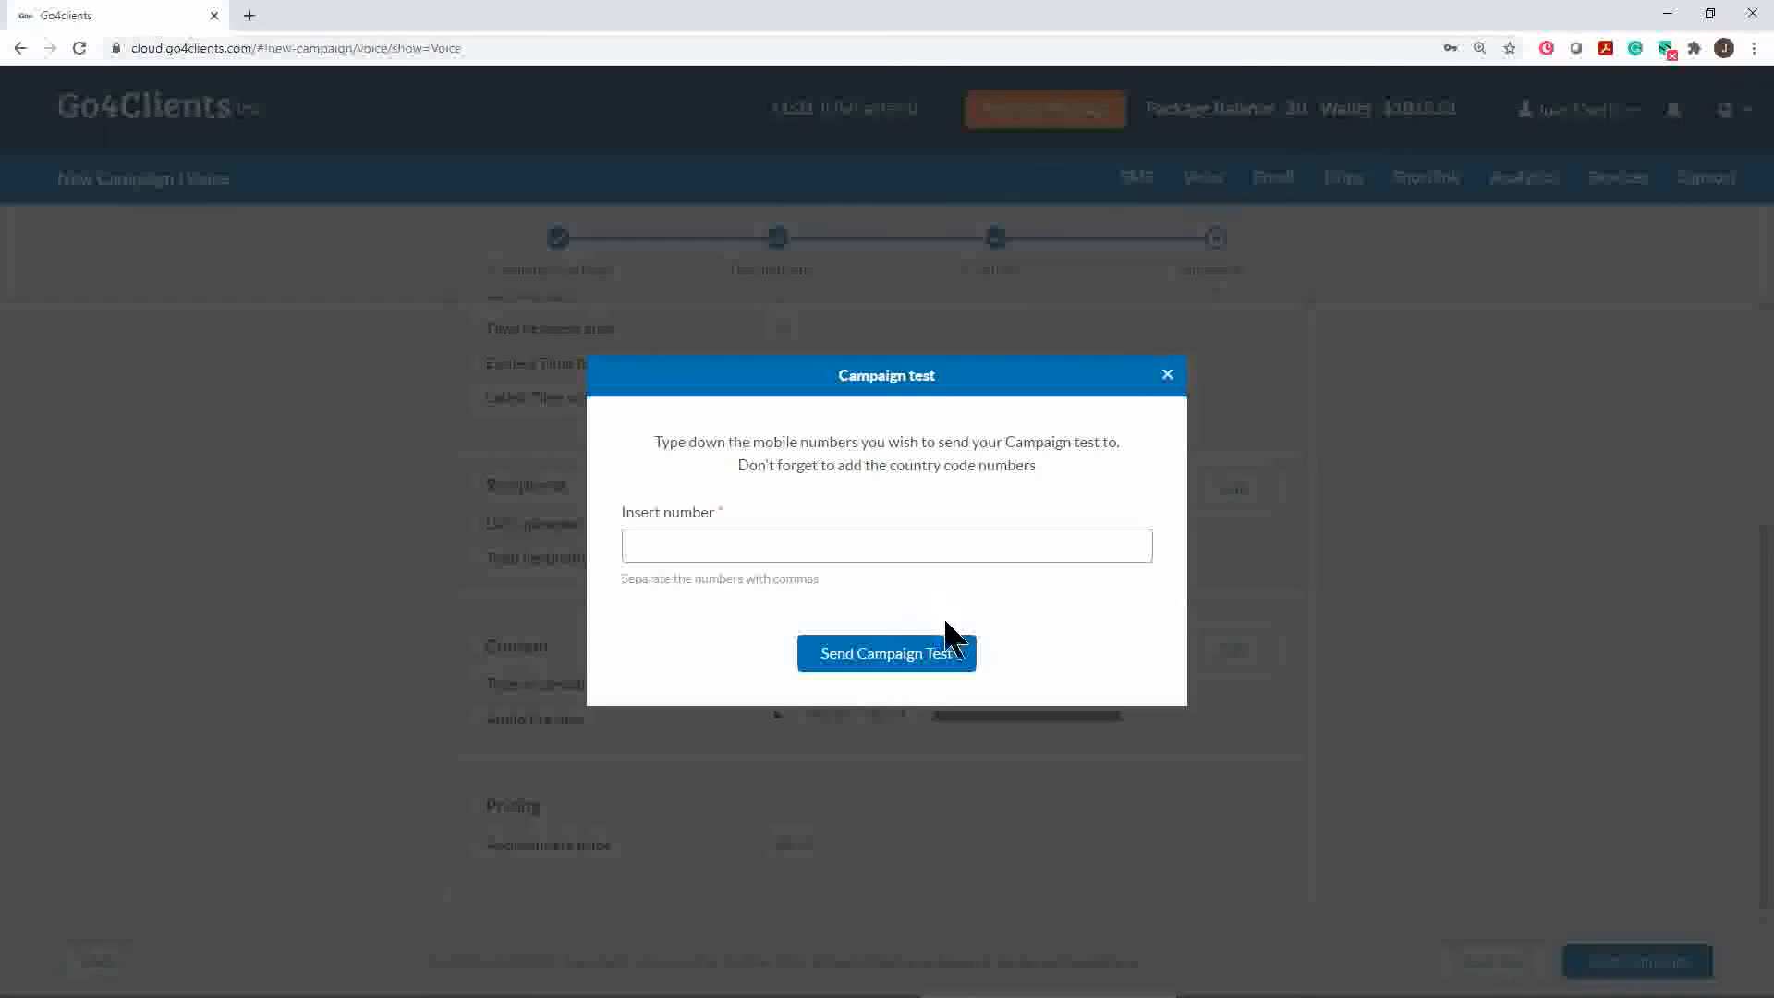
Dismiss the Campaign test dialog without a test call and send the voice campaign to all recipients
click(1167, 375)
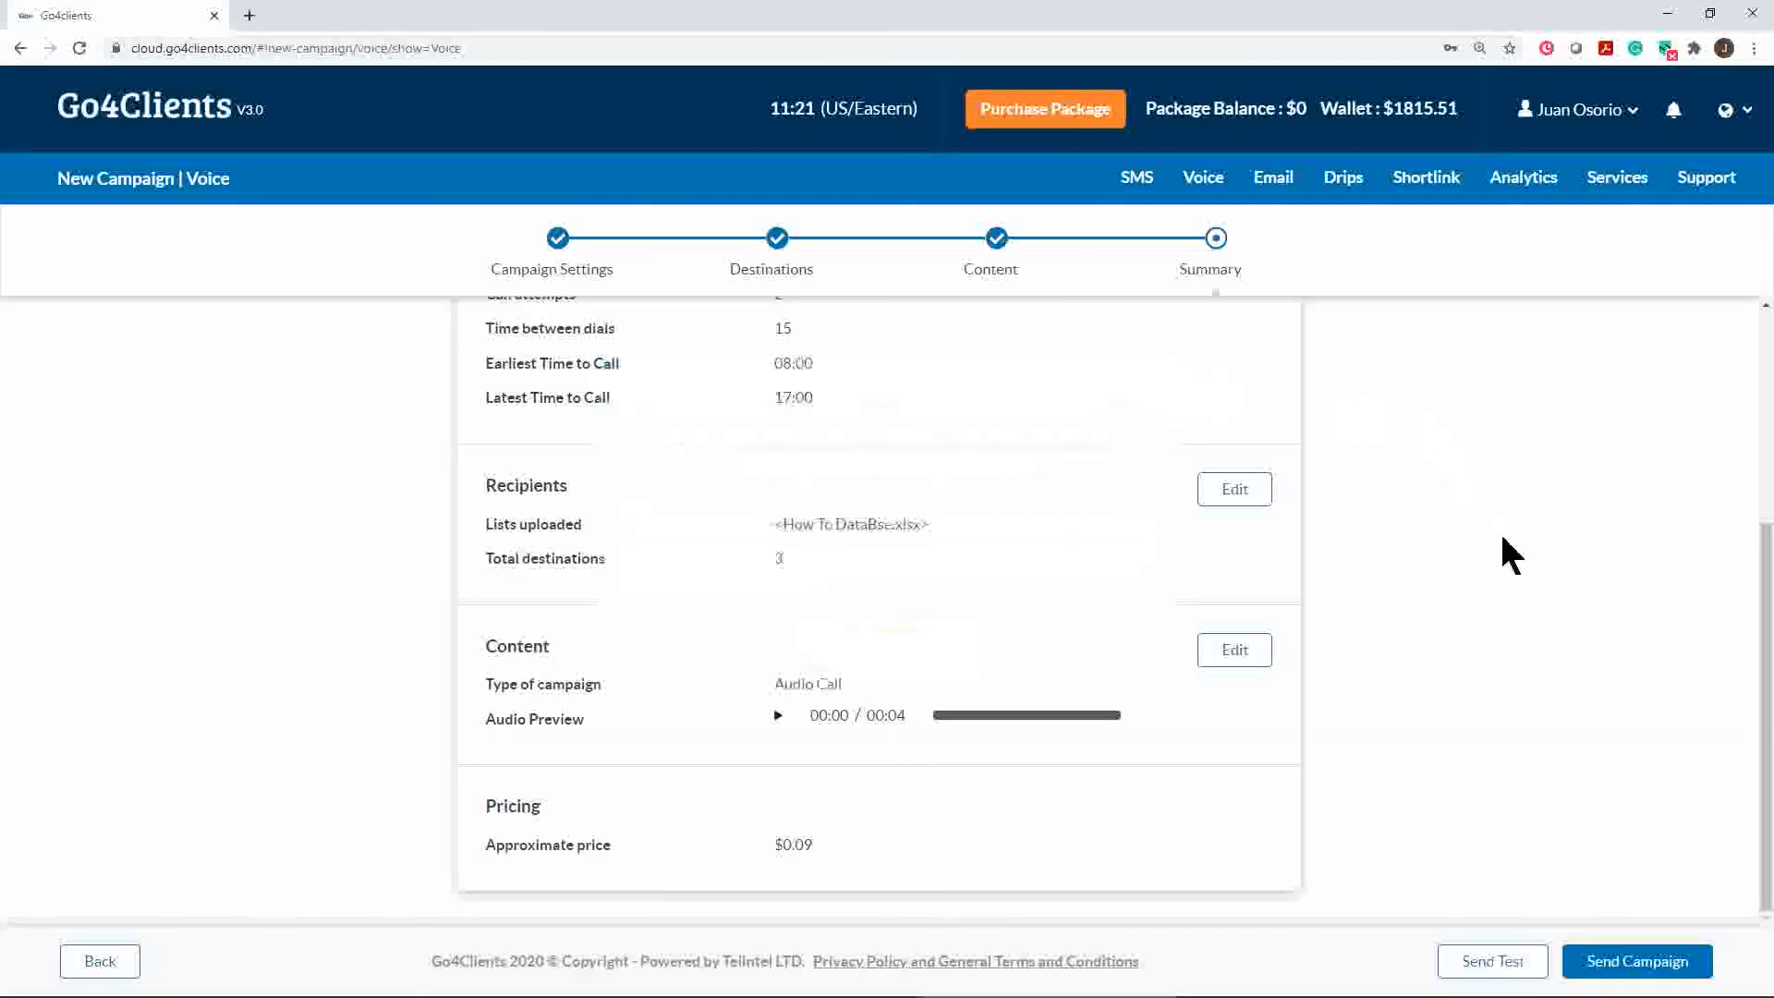
click(1604, 969)
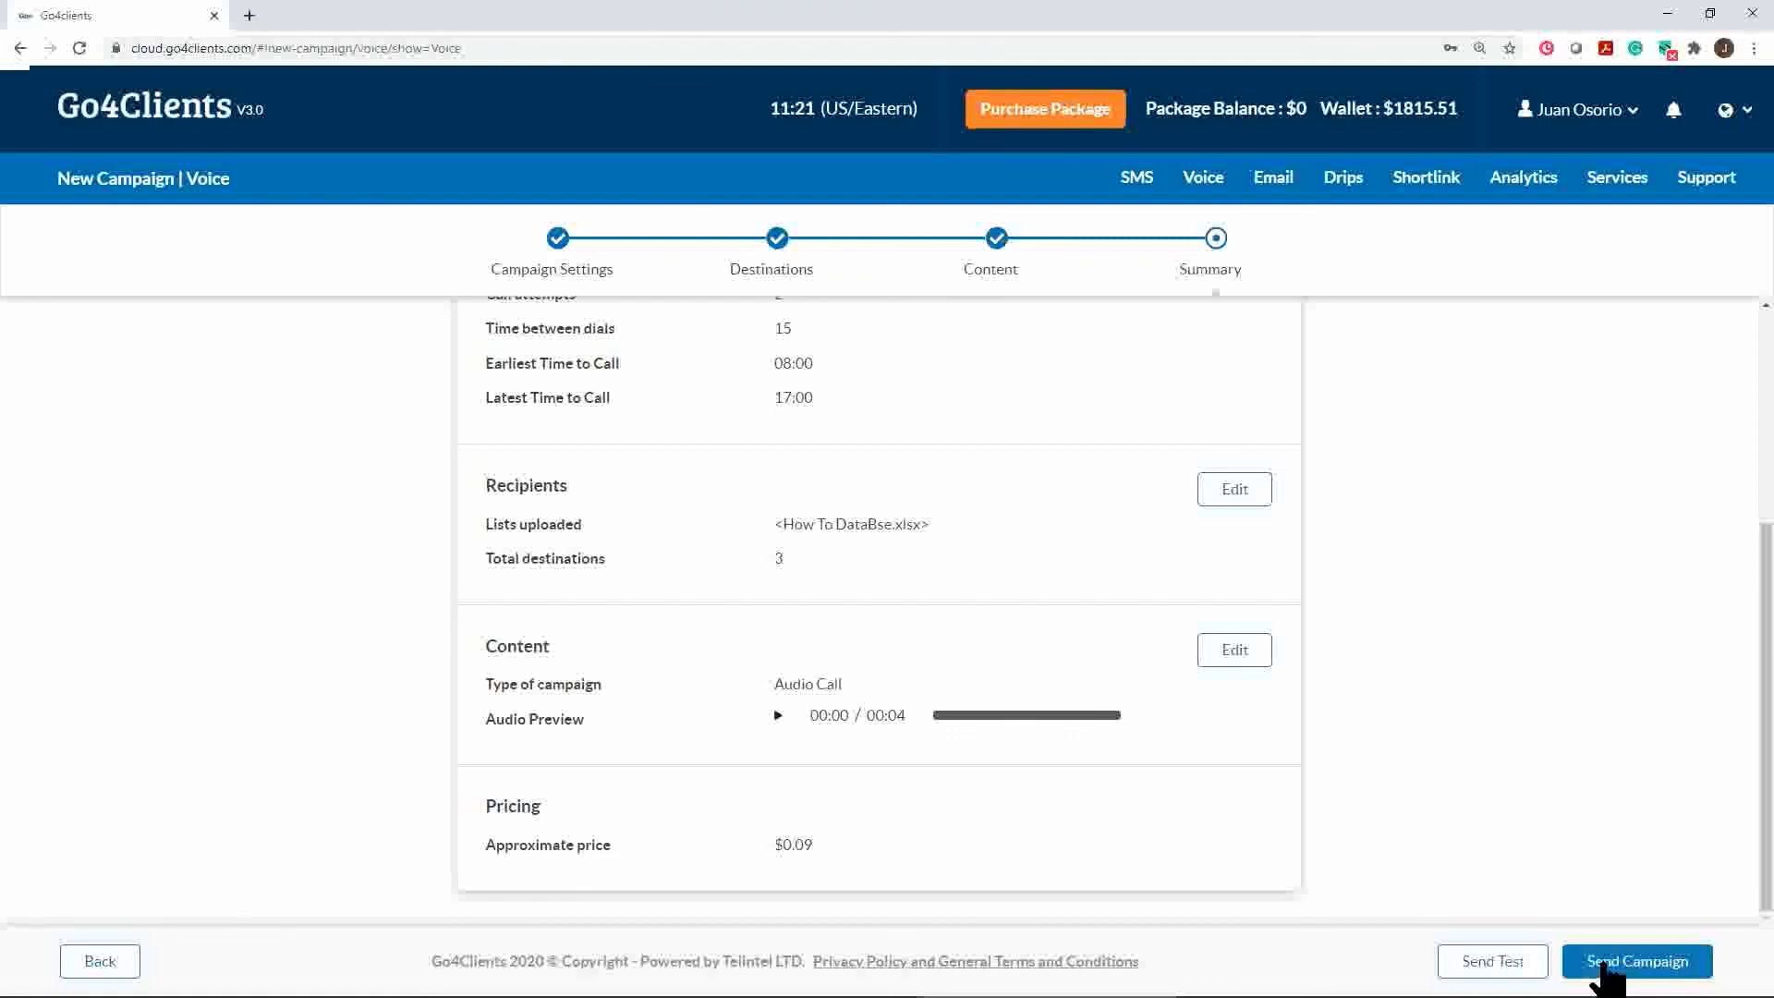